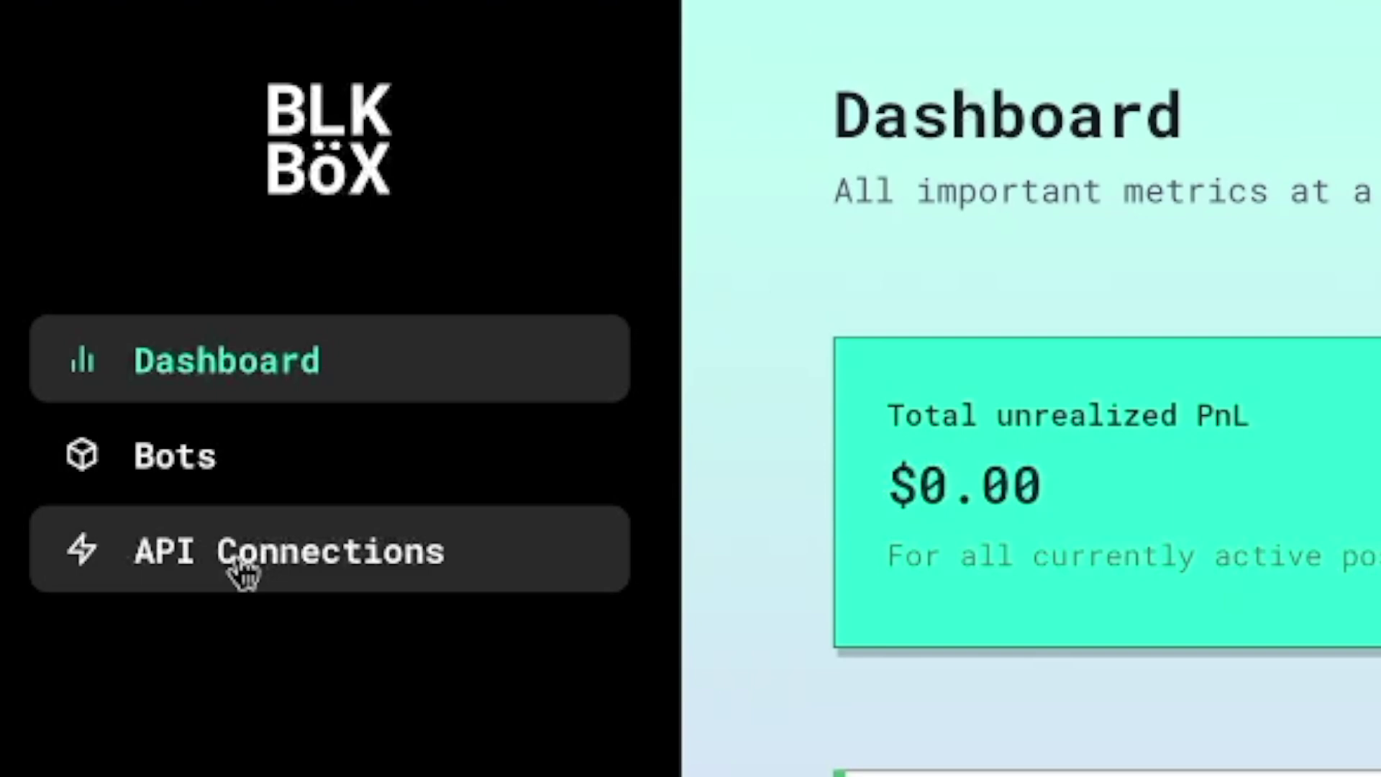
# Add a new BloFin API connection in BLKBöX and advance to the Create API key step.
pyautogui.click(279, 565)
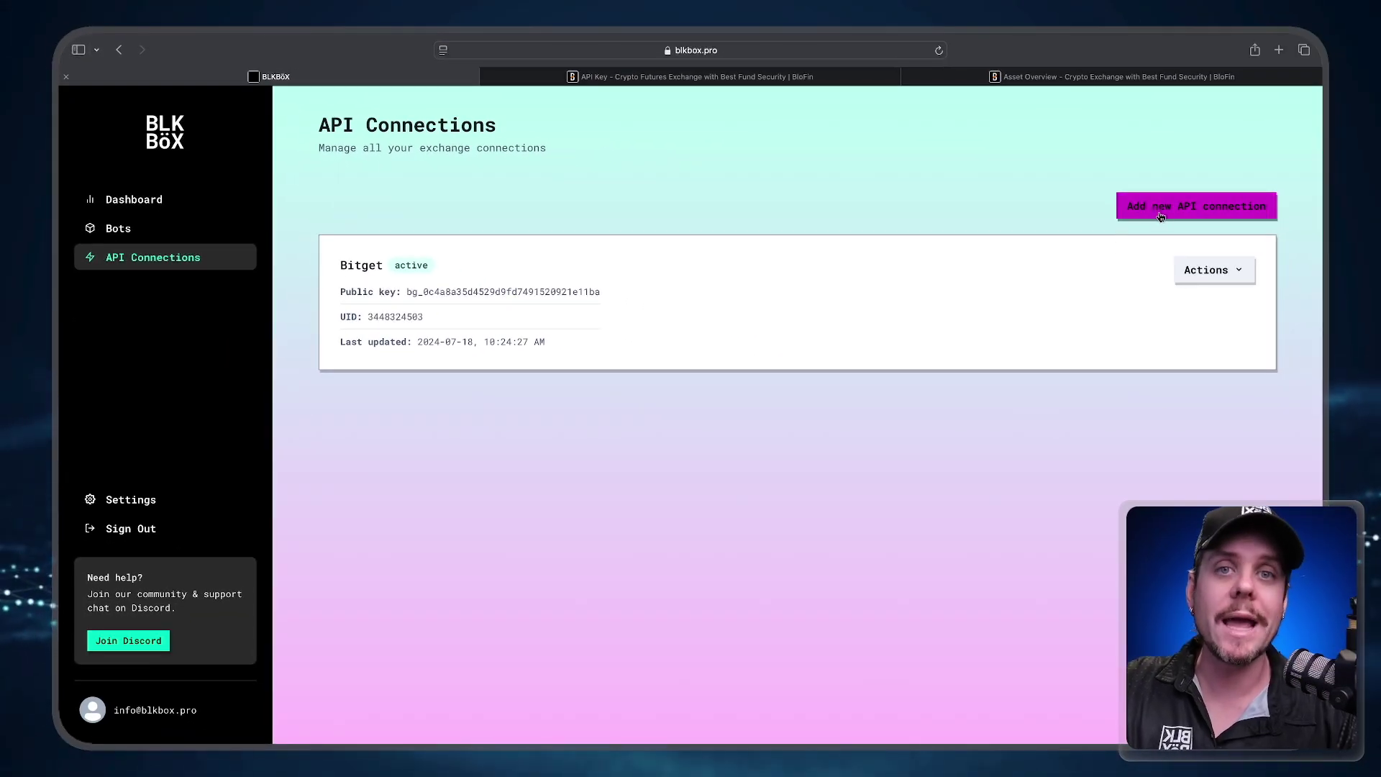
pyautogui.click(1161, 217)
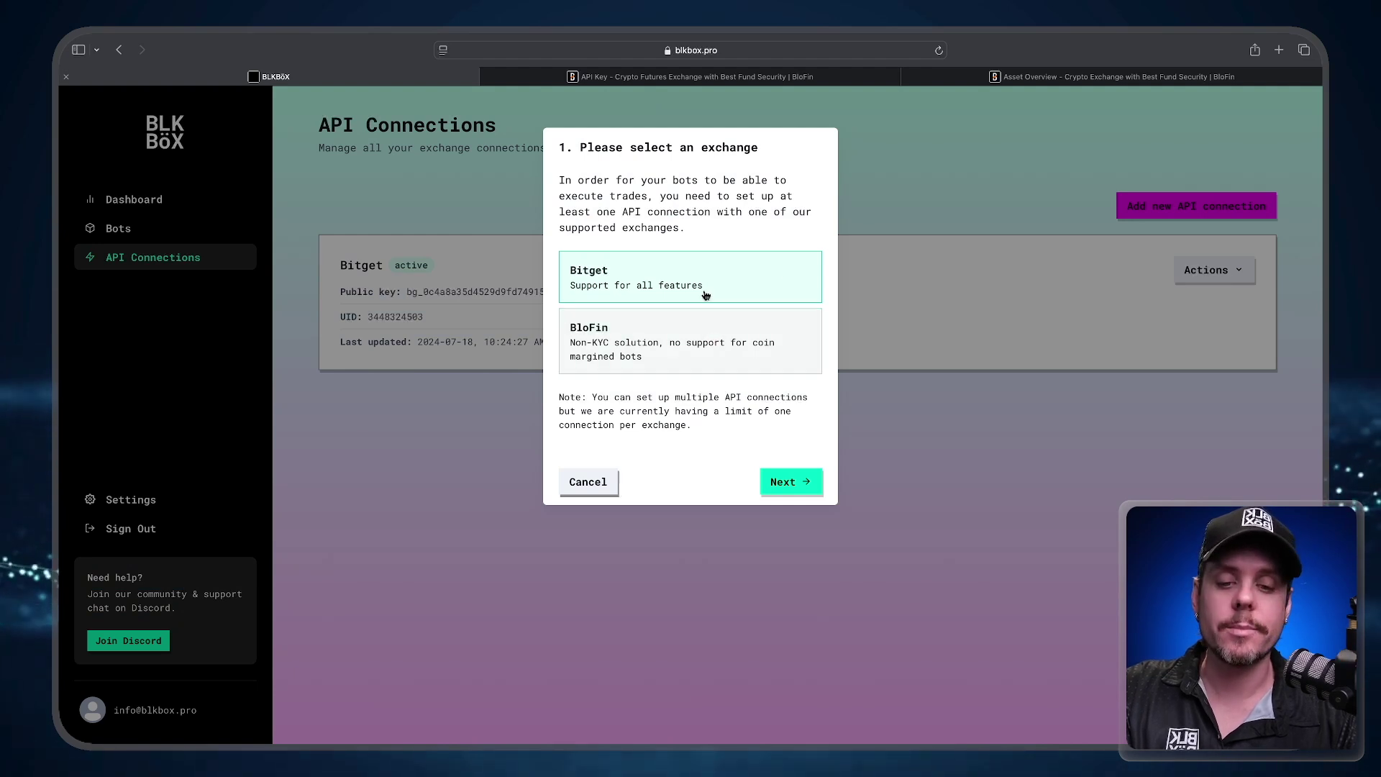
pyautogui.click(672, 344)
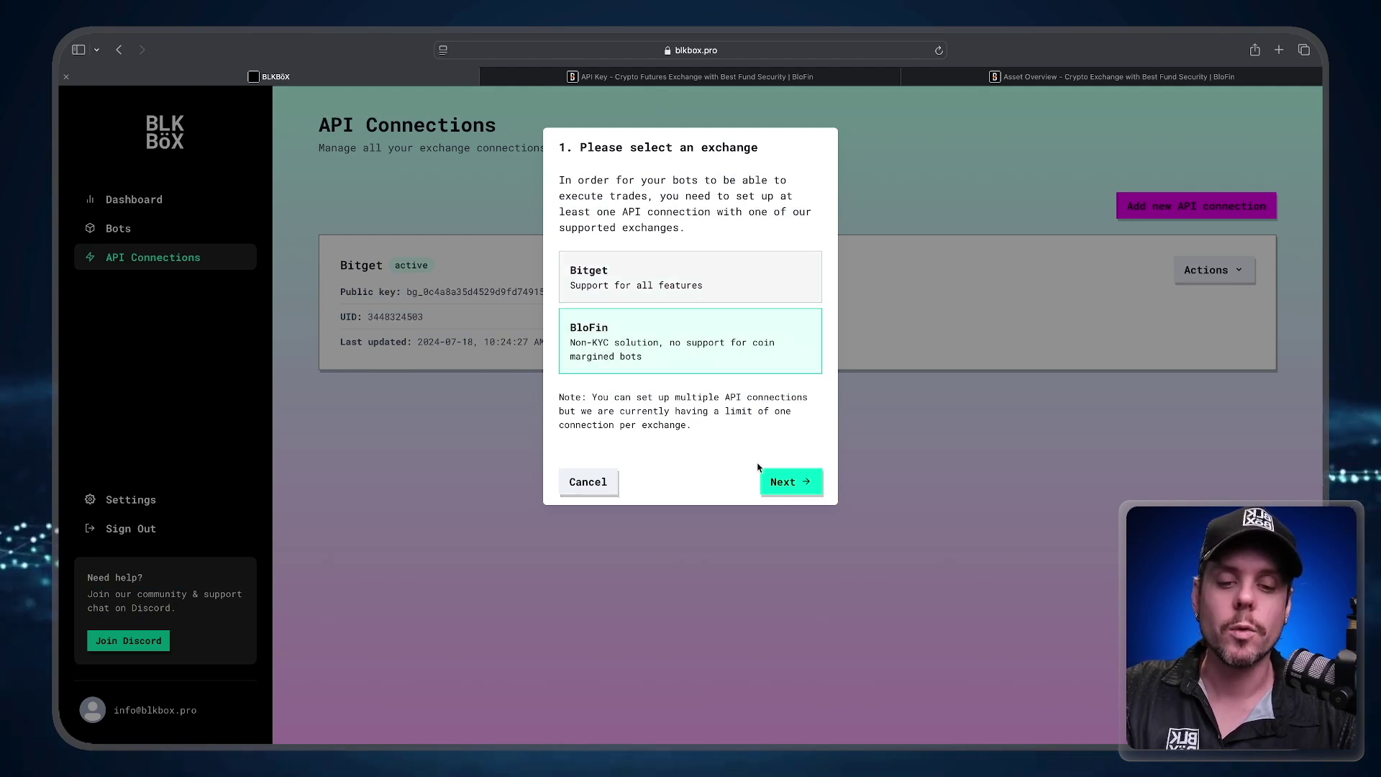
pyautogui.click(776, 479)
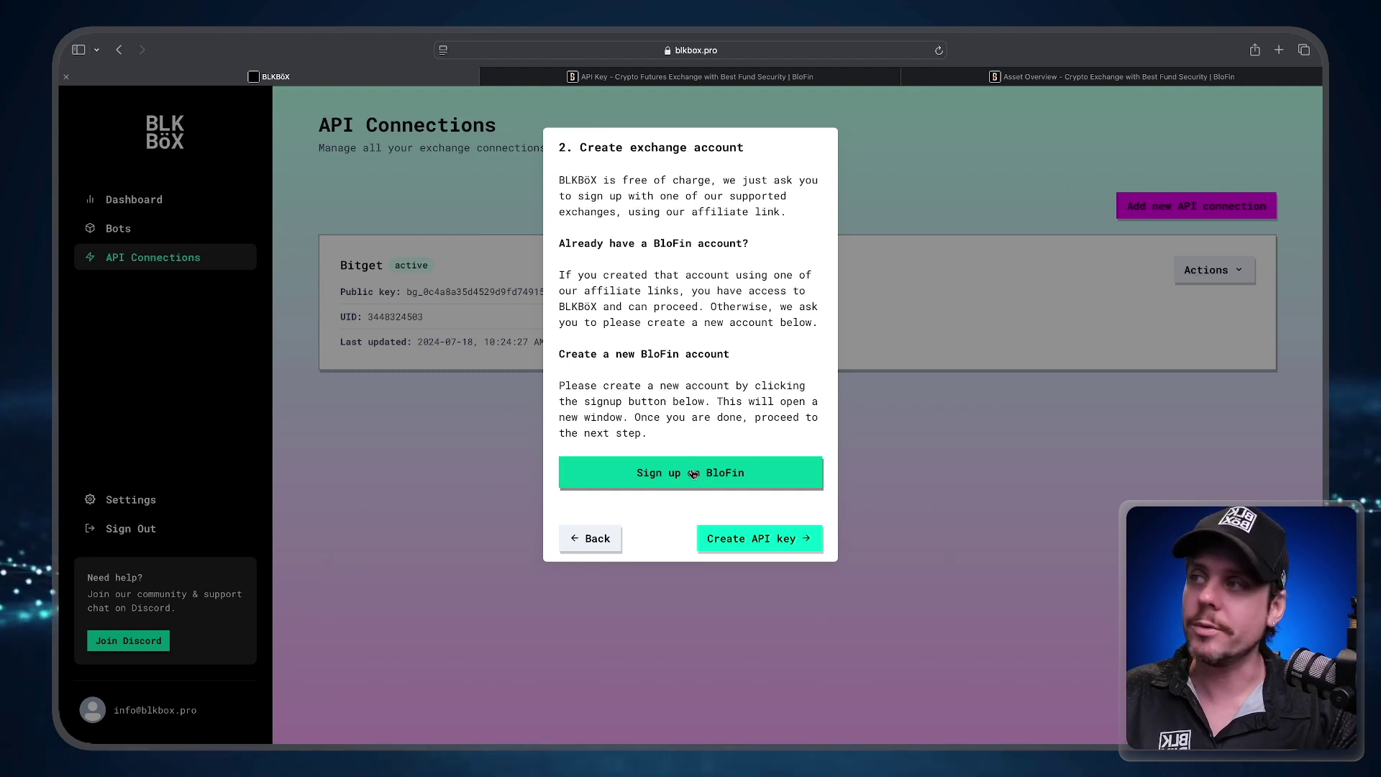
pyautogui.click(756, 541)
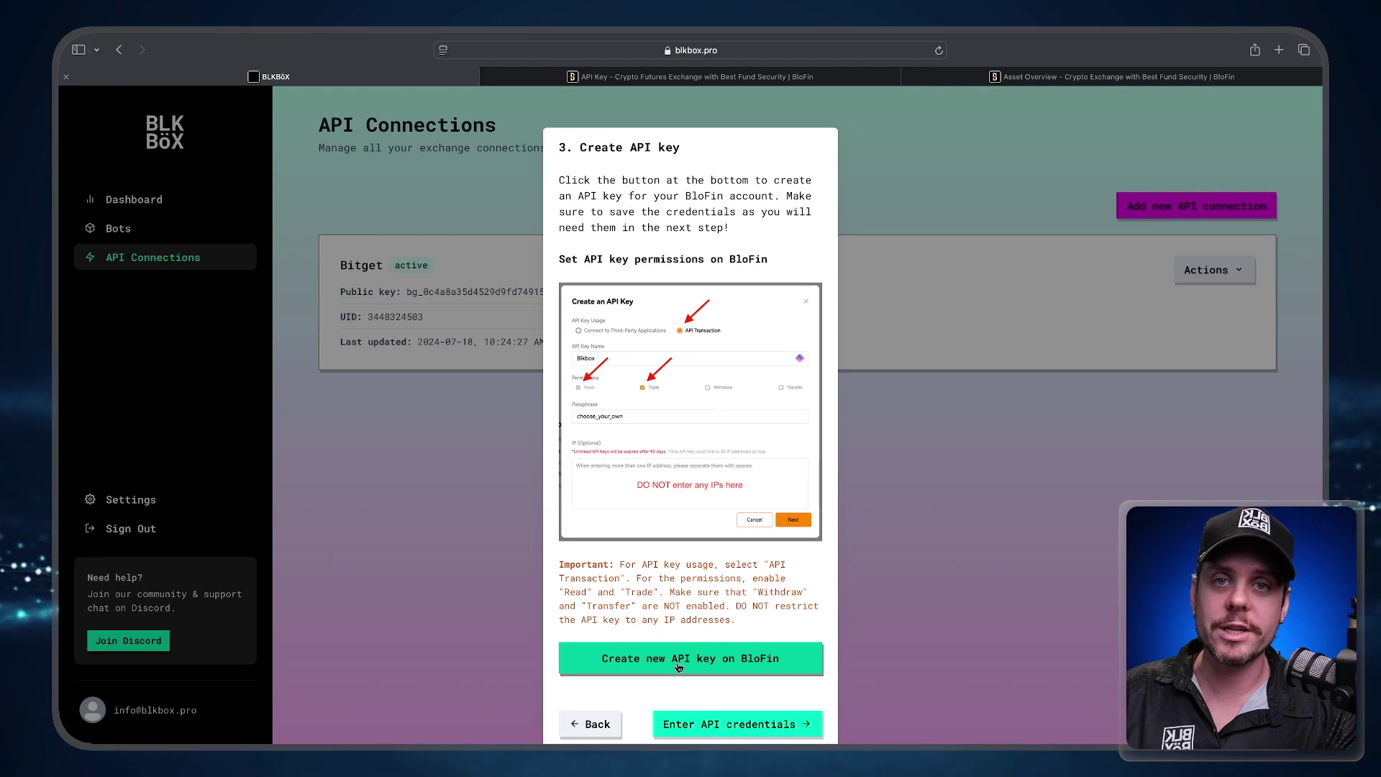
# On BloFin, fill in a new API Transaction key named blkbox with Trade permission and a passphrase.
pyautogui.click(678, 667)
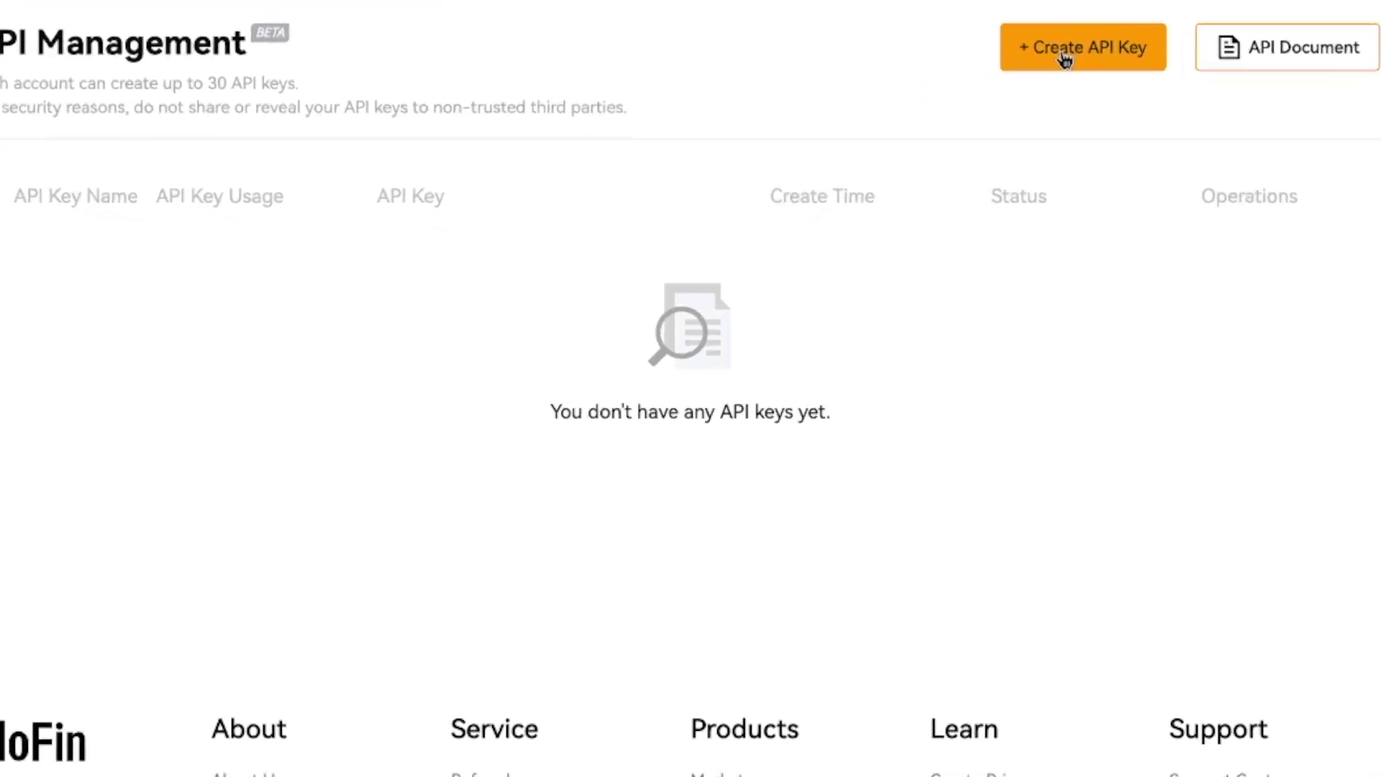
pyautogui.click(1064, 57)
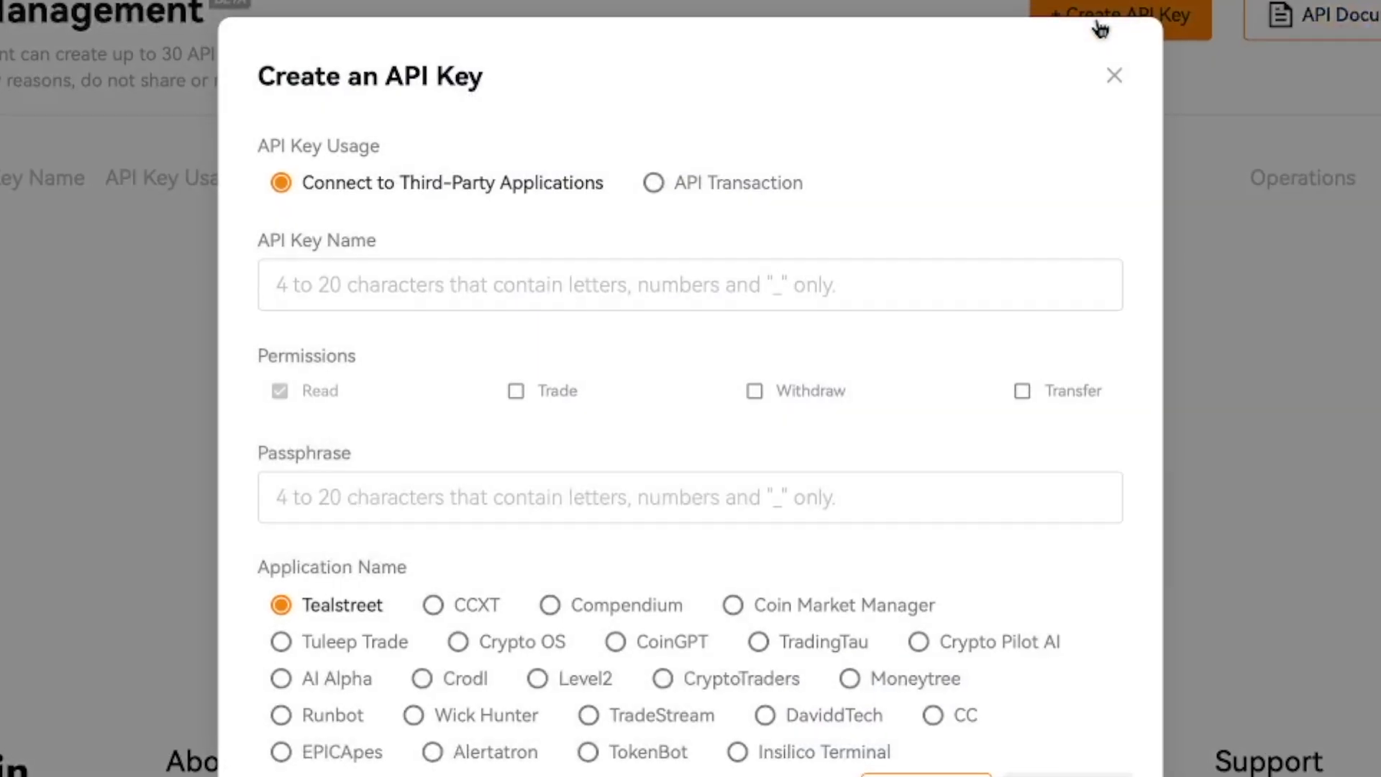
pyautogui.click(653, 184)
pyautogui.click(491, 239)
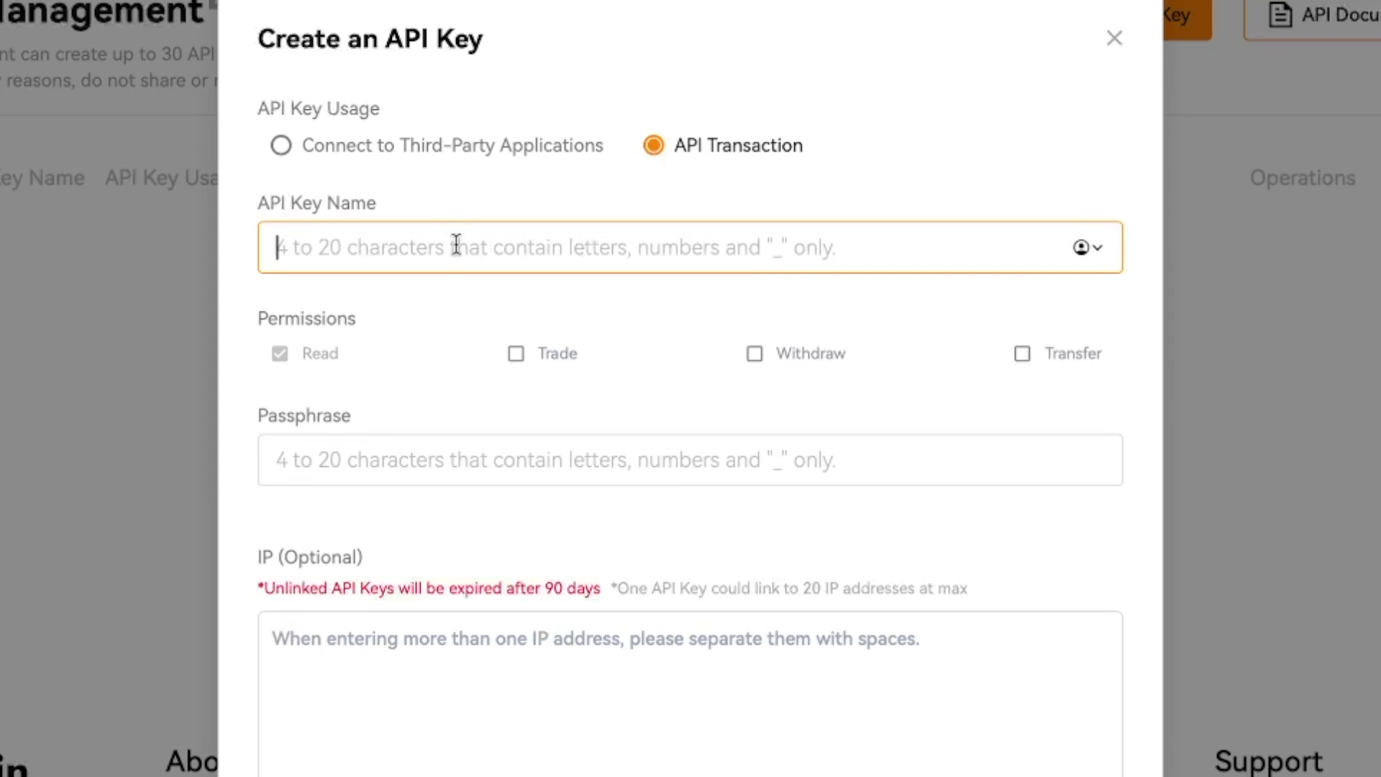
pyautogui.write('blkbox')
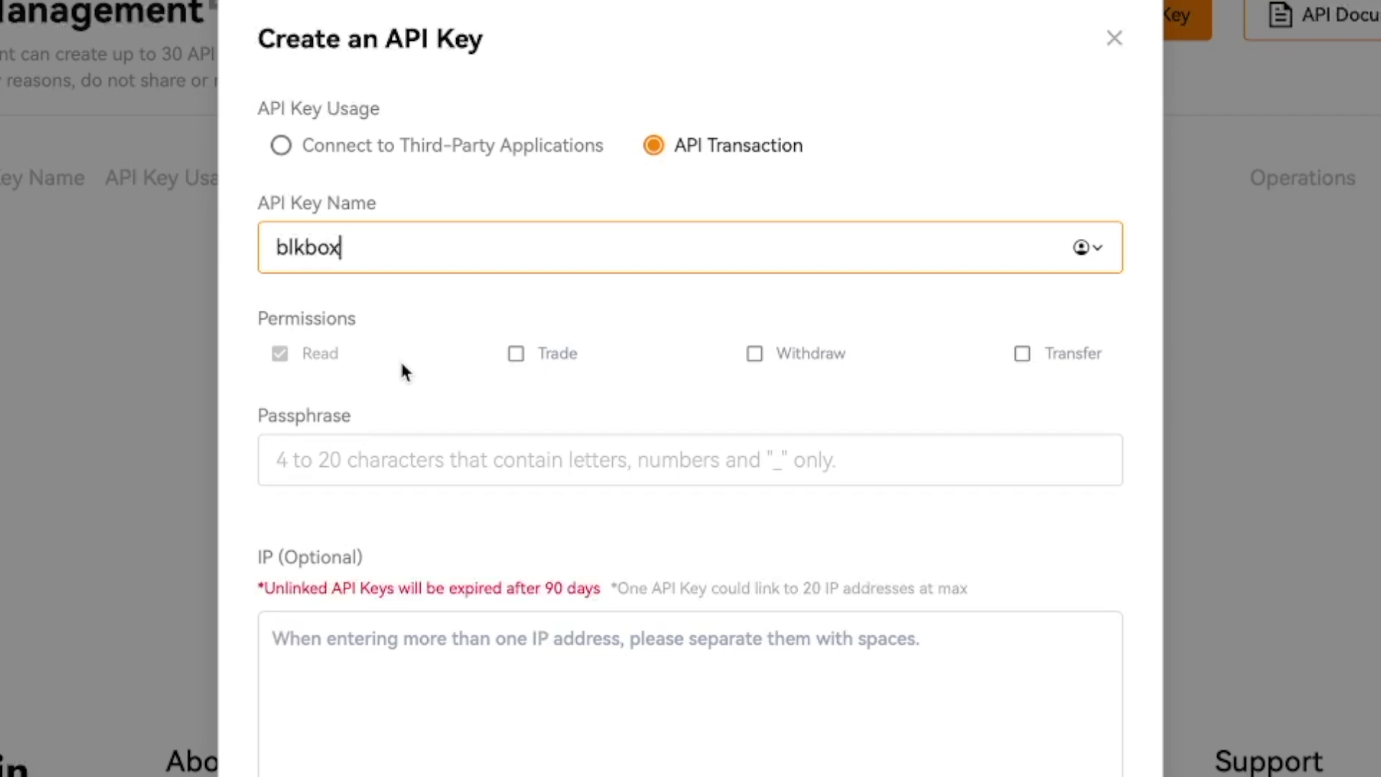
pyautogui.click(515, 356)
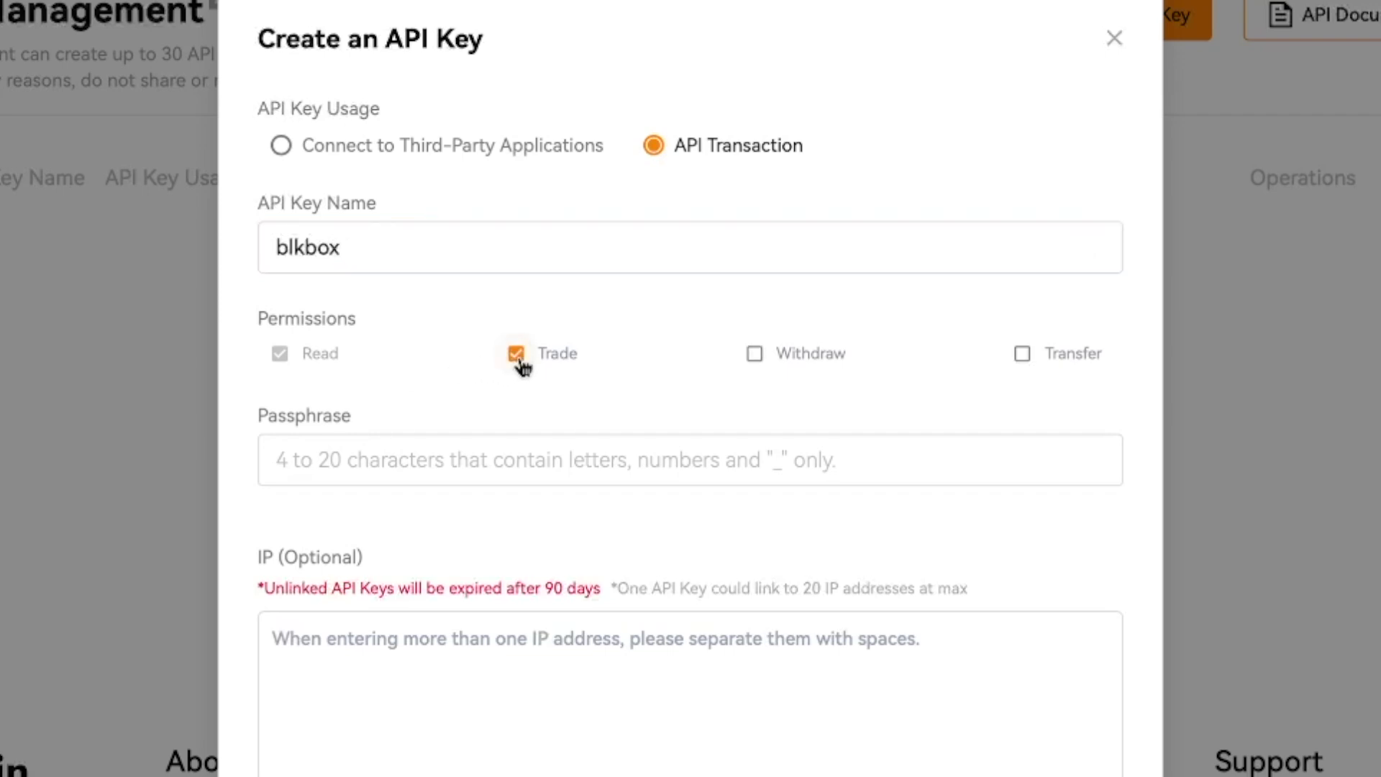
pyautogui.click(417, 438)
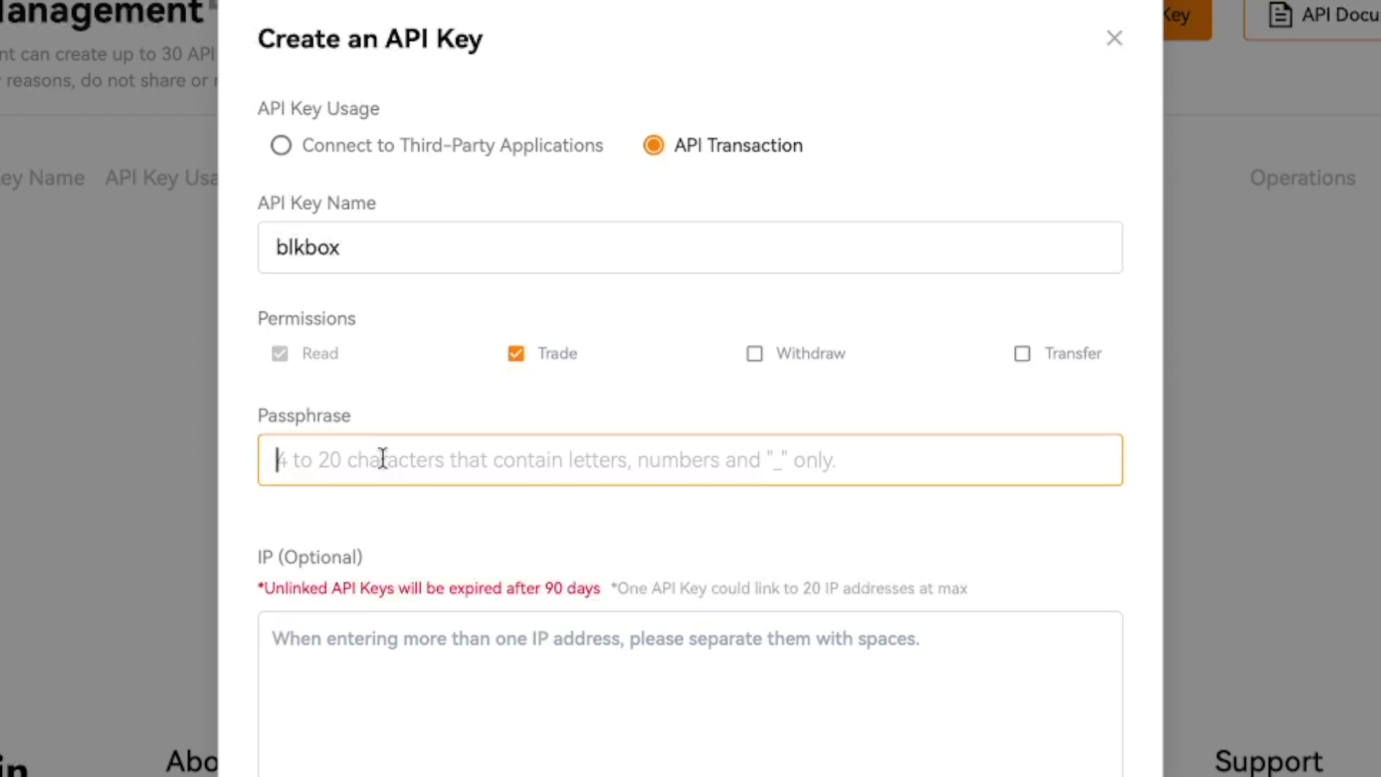
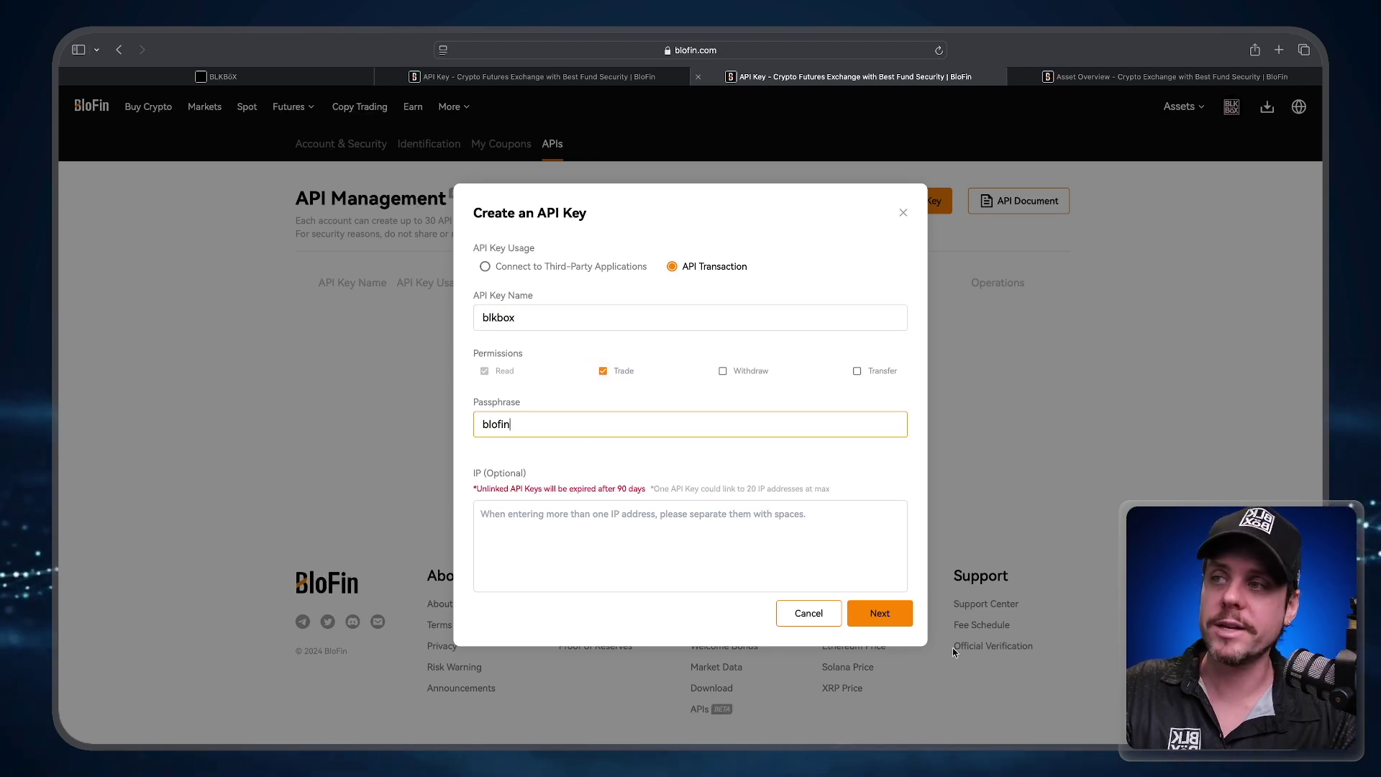
# Request the email code and enter both the email and Google Authenticator verification codes.
pyautogui.click(883, 615)
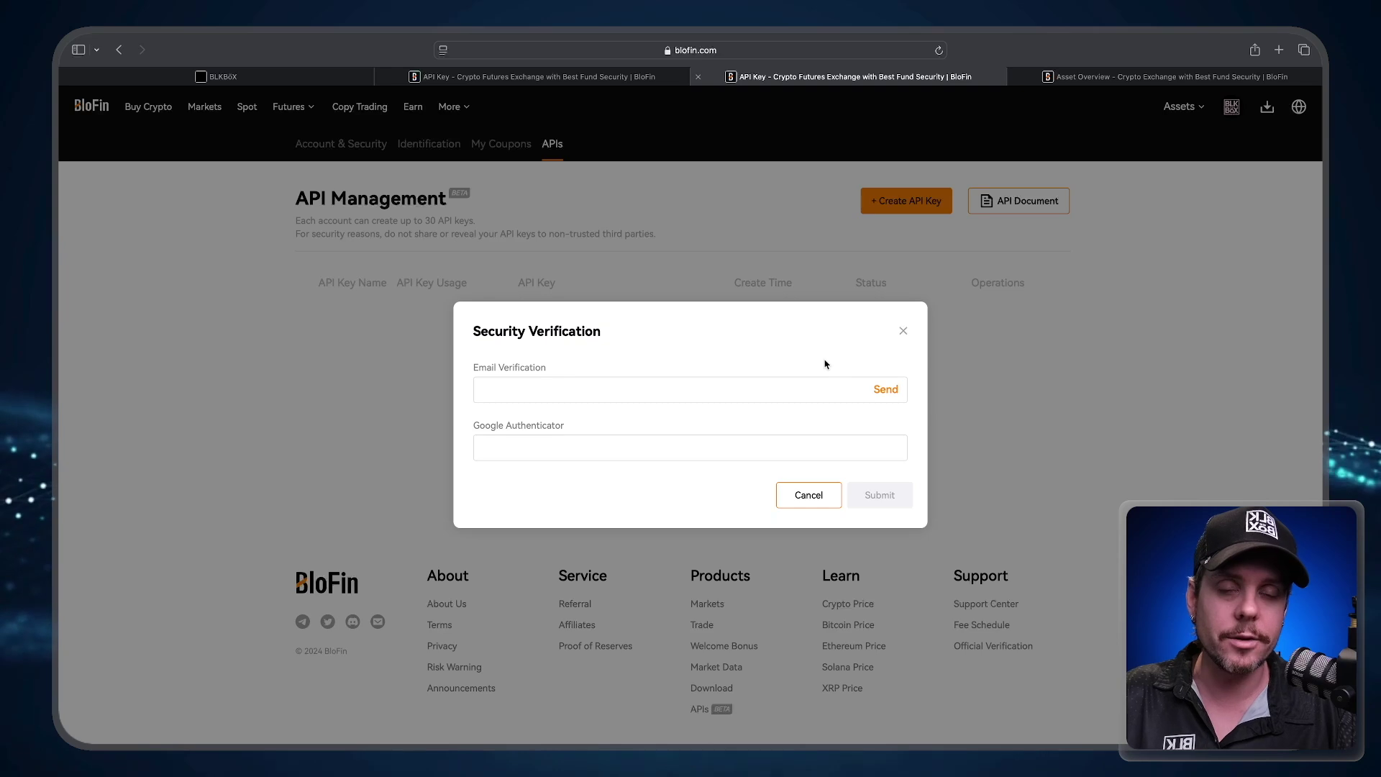
pyautogui.click(886, 393)
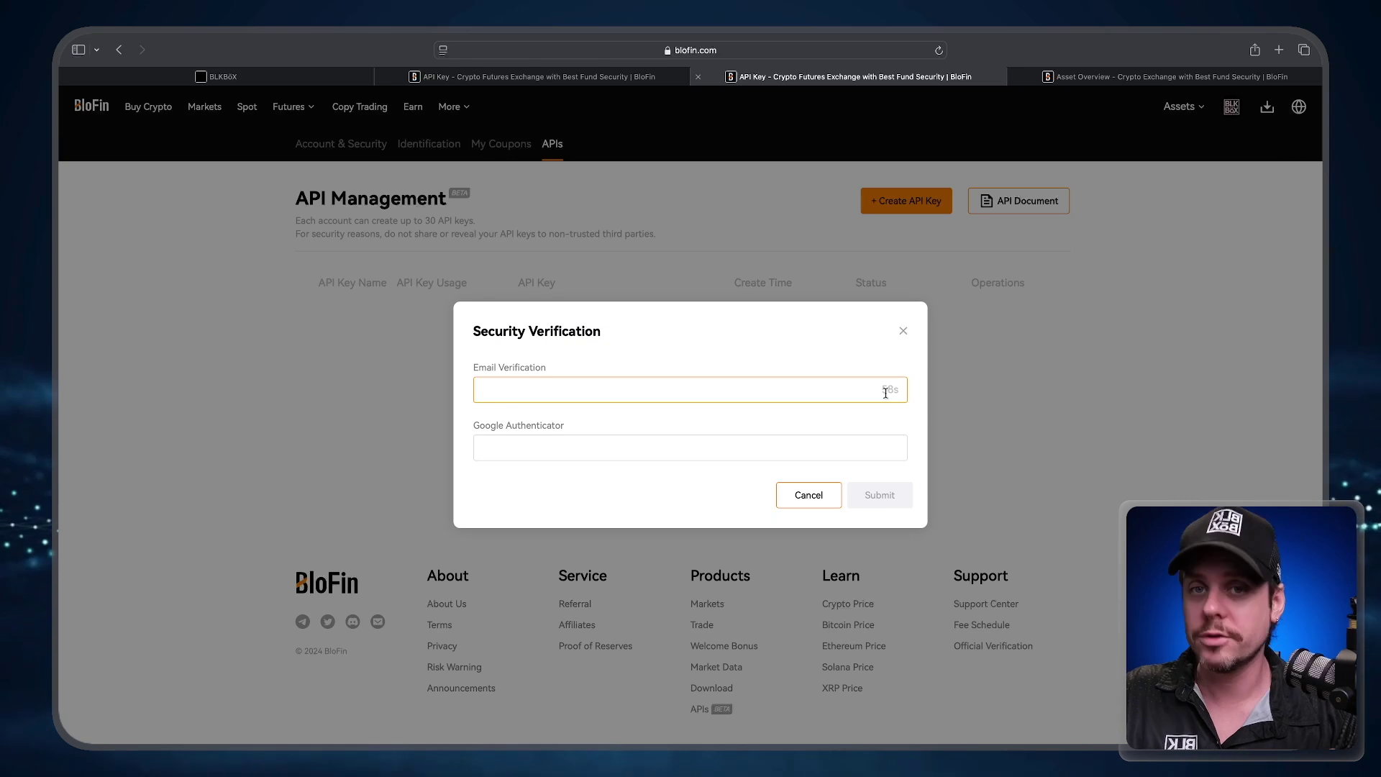
pyautogui.click(541, 390)
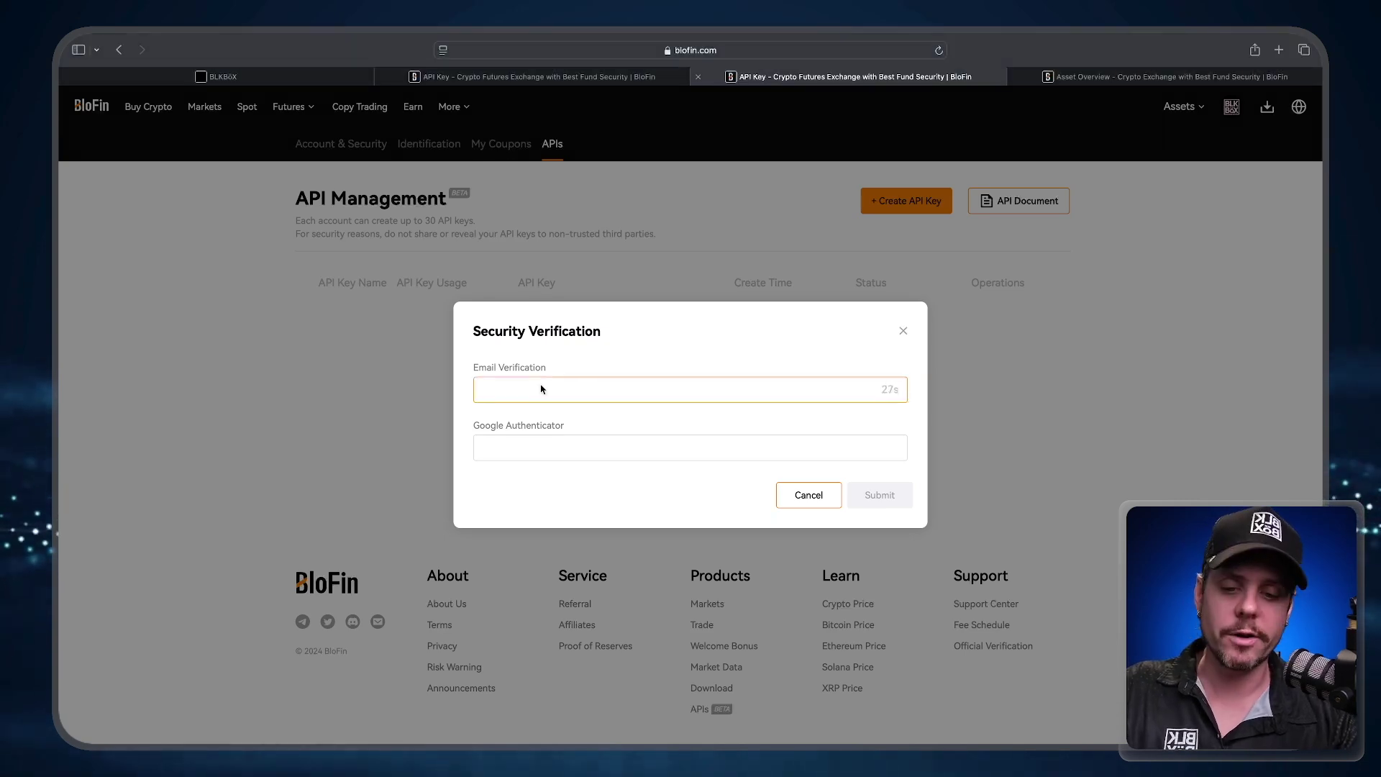
pyautogui.click(542, 391)
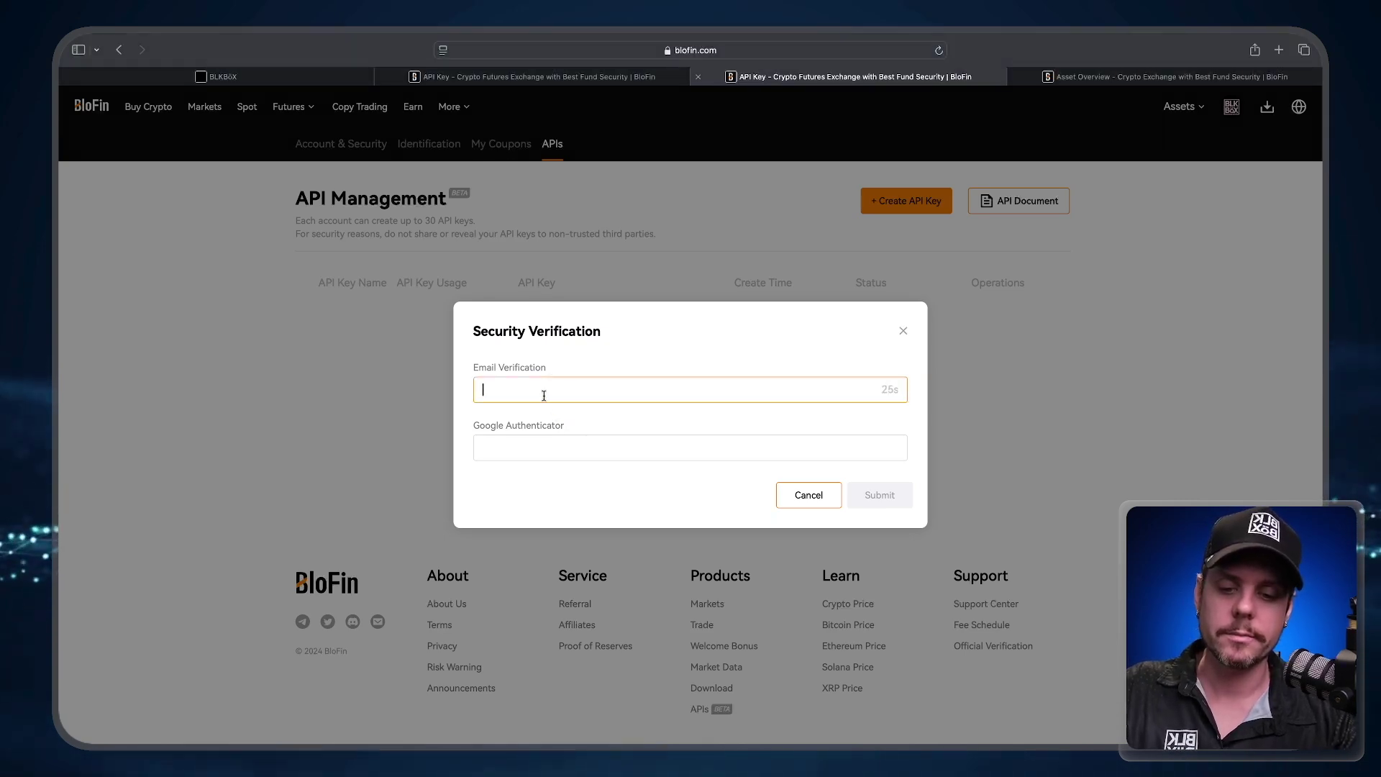
pyautogui.press('Return')
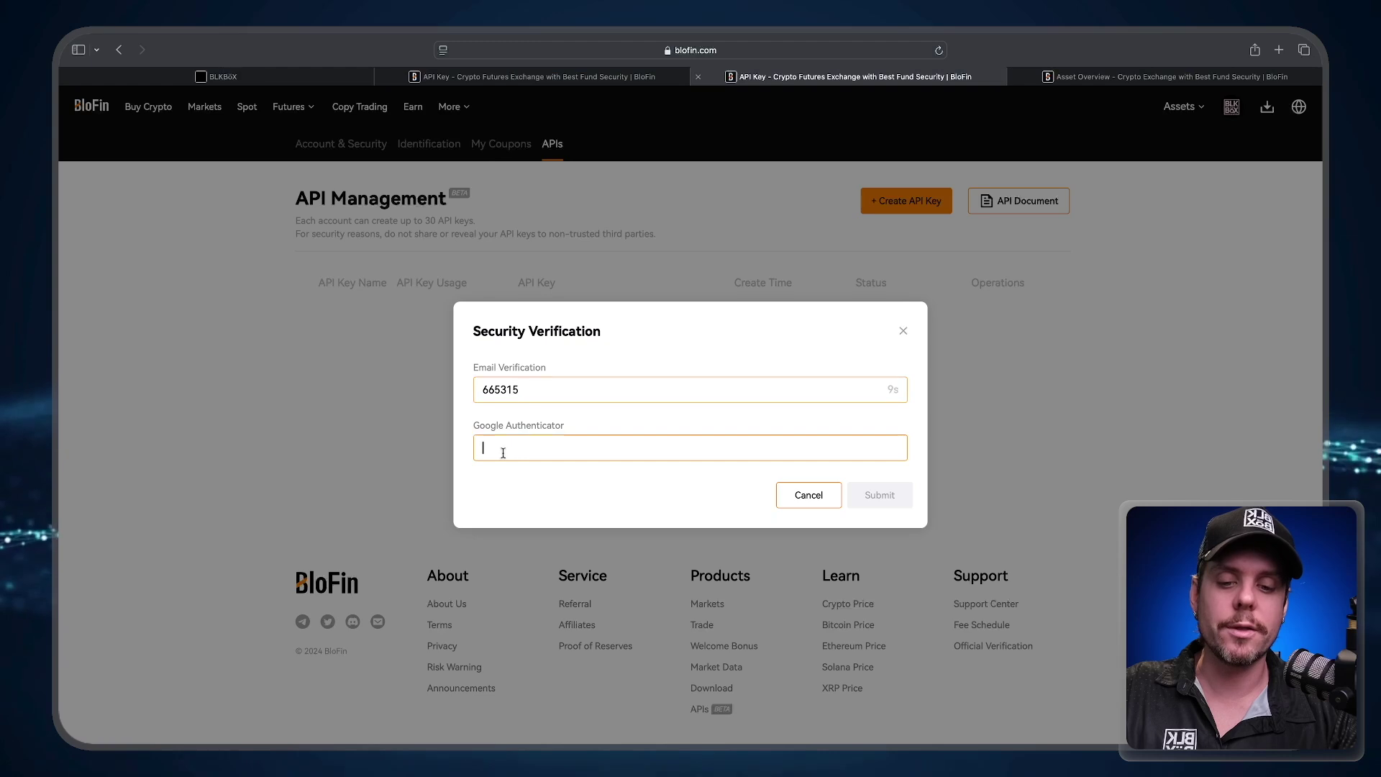
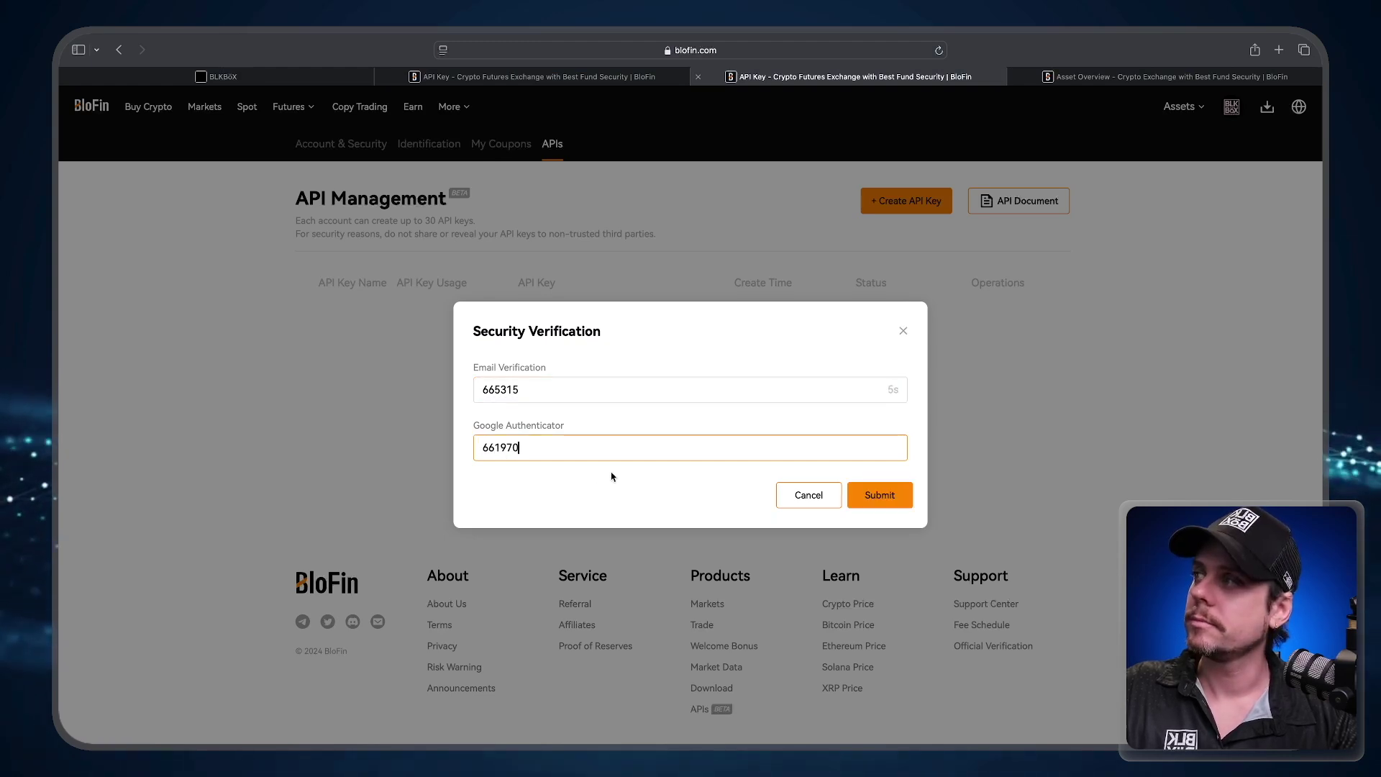
# Submit the verification codes and copy the new blkbox API key.
pyautogui.click(889, 505)
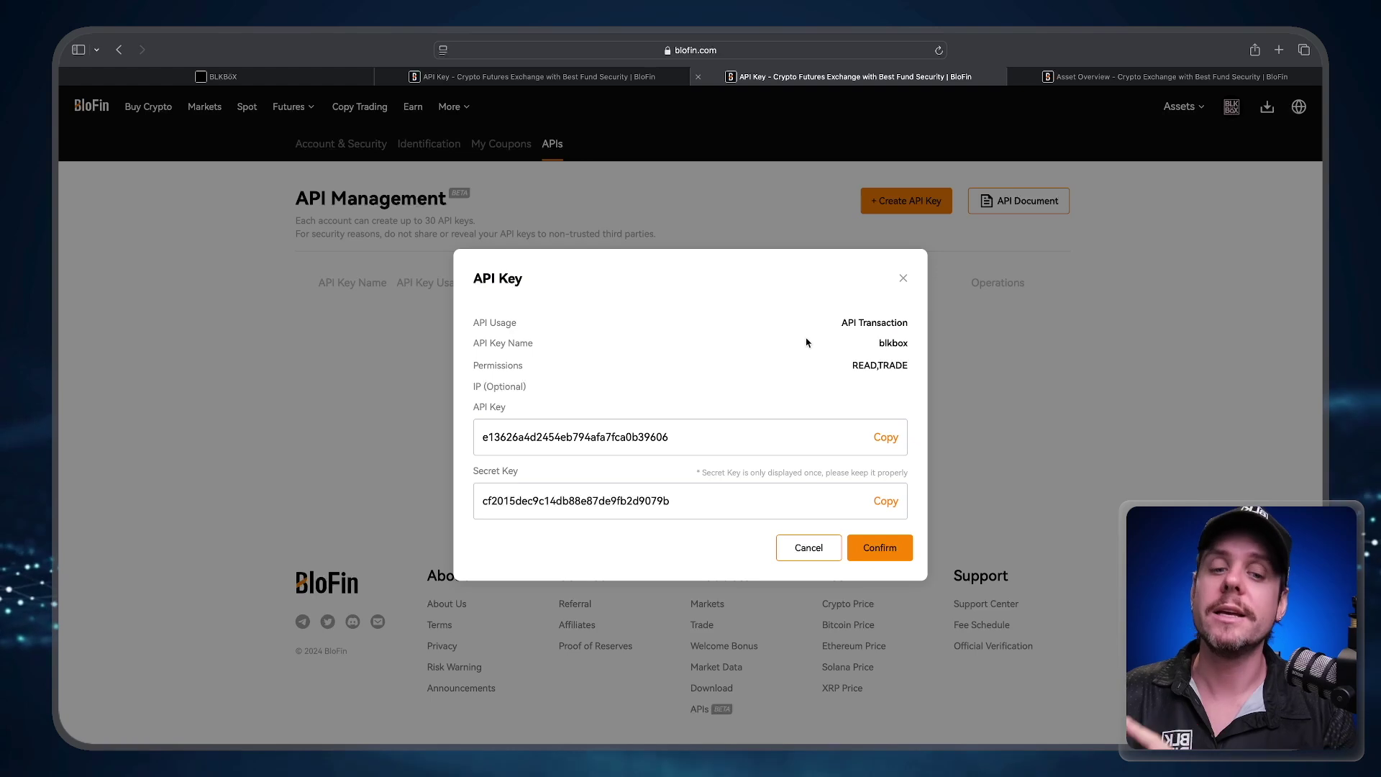
pyautogui.click(885, 439)
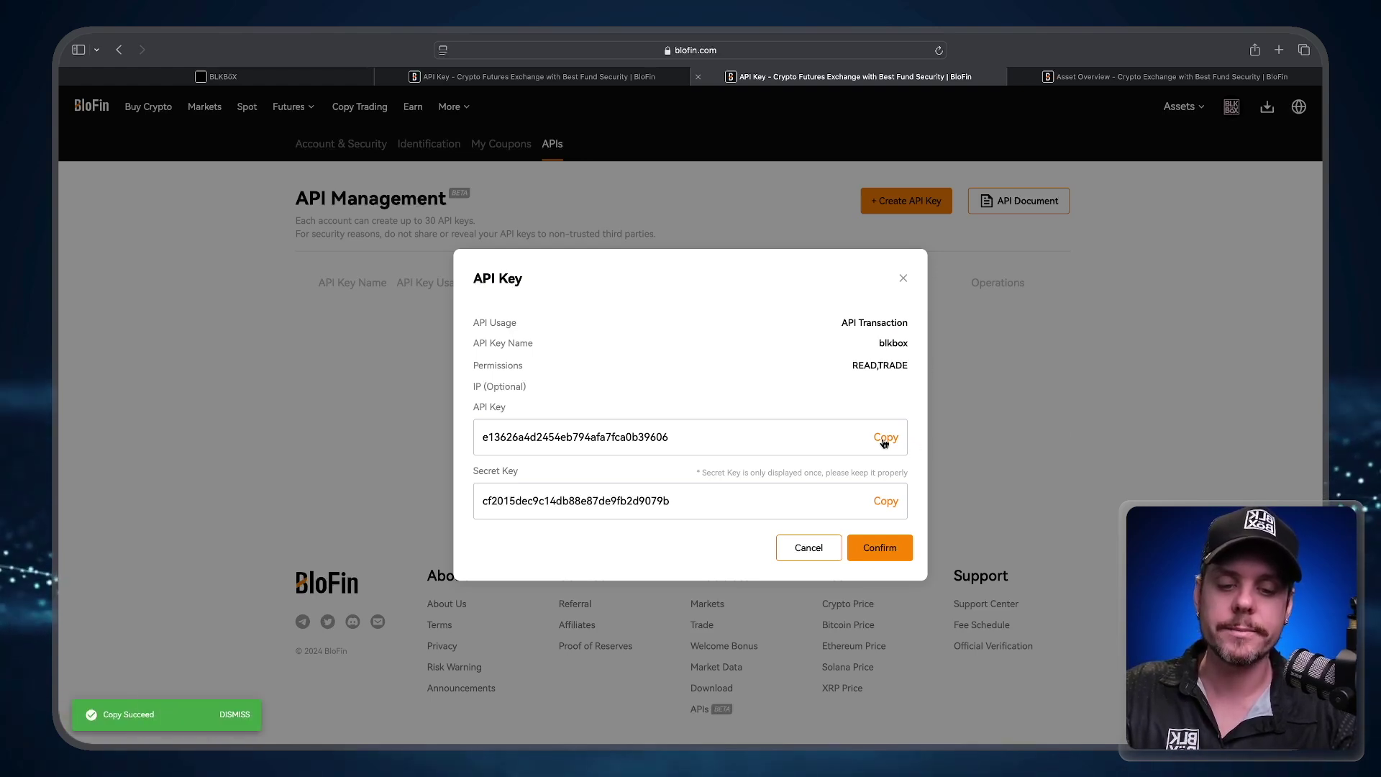
# Paste the BloFin API key and secret key into BLKBöX's credentials form.
pyautogui.click(292, 81)
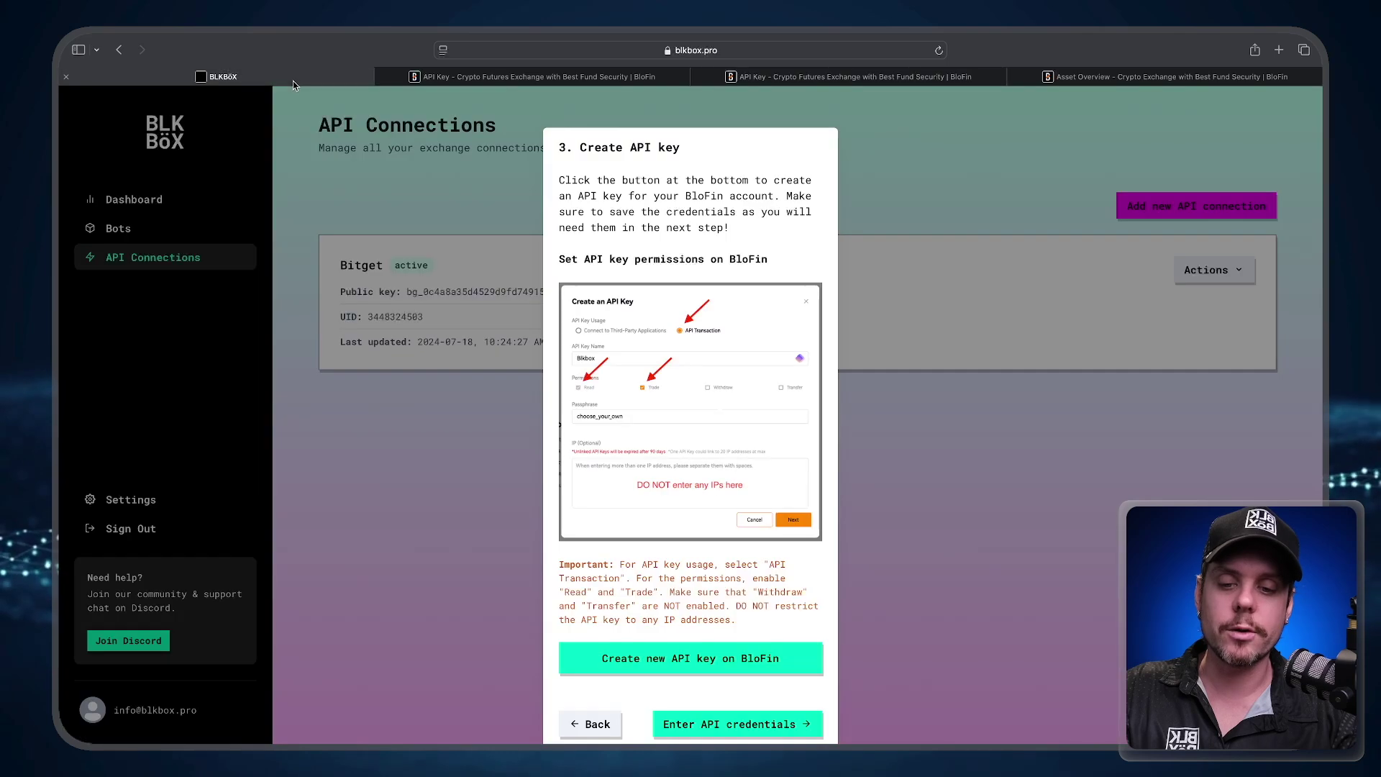
pyautogui.click(722, 727)
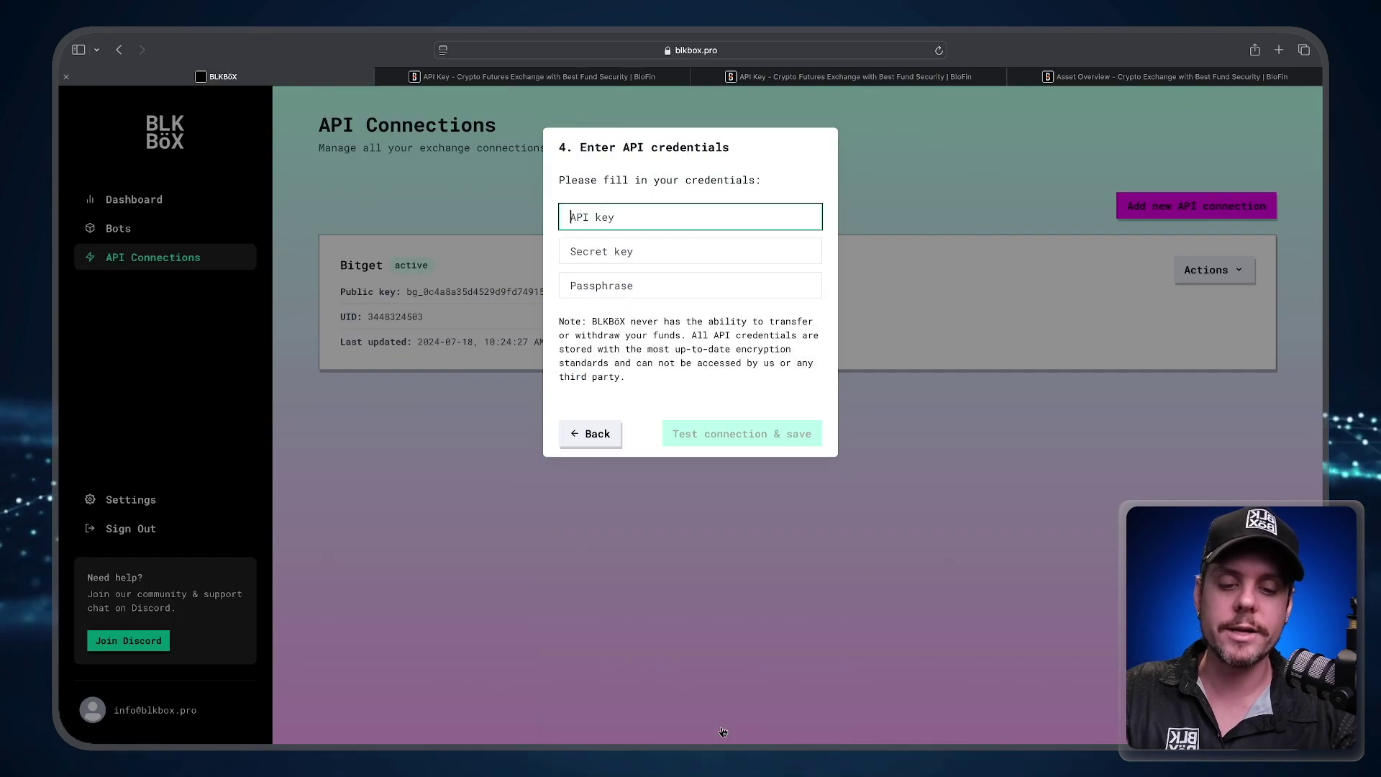
pyautogui.press('super+v')
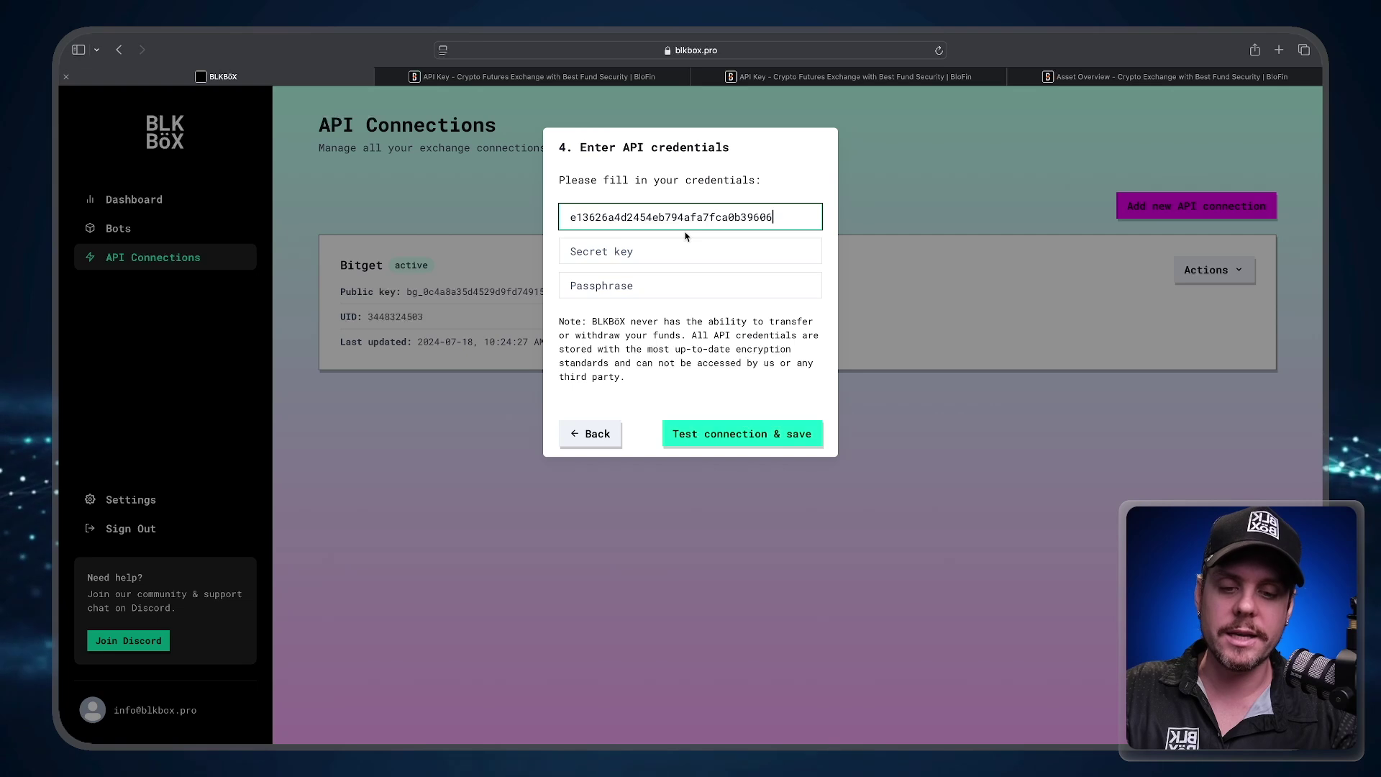
pyautogui.press('super+3')
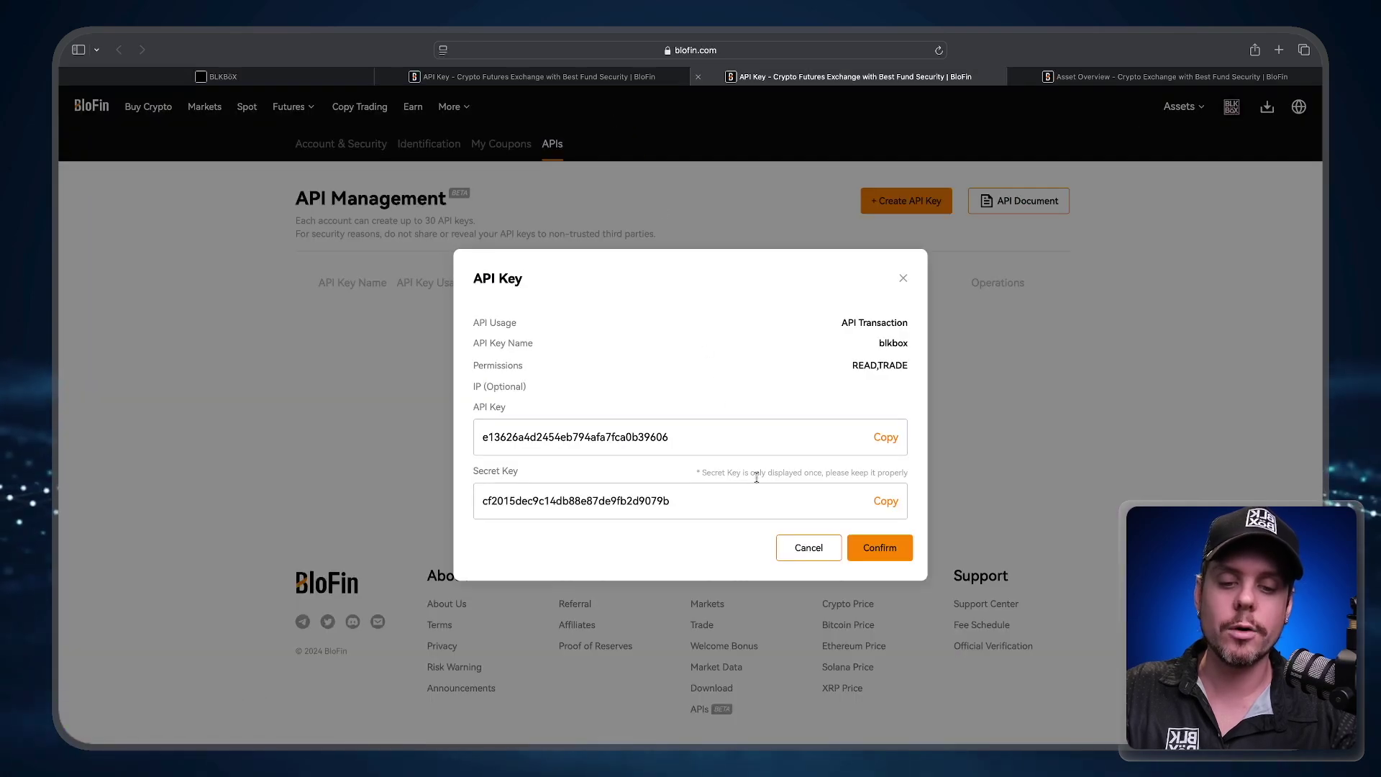
pyautogui.click(887, 502)
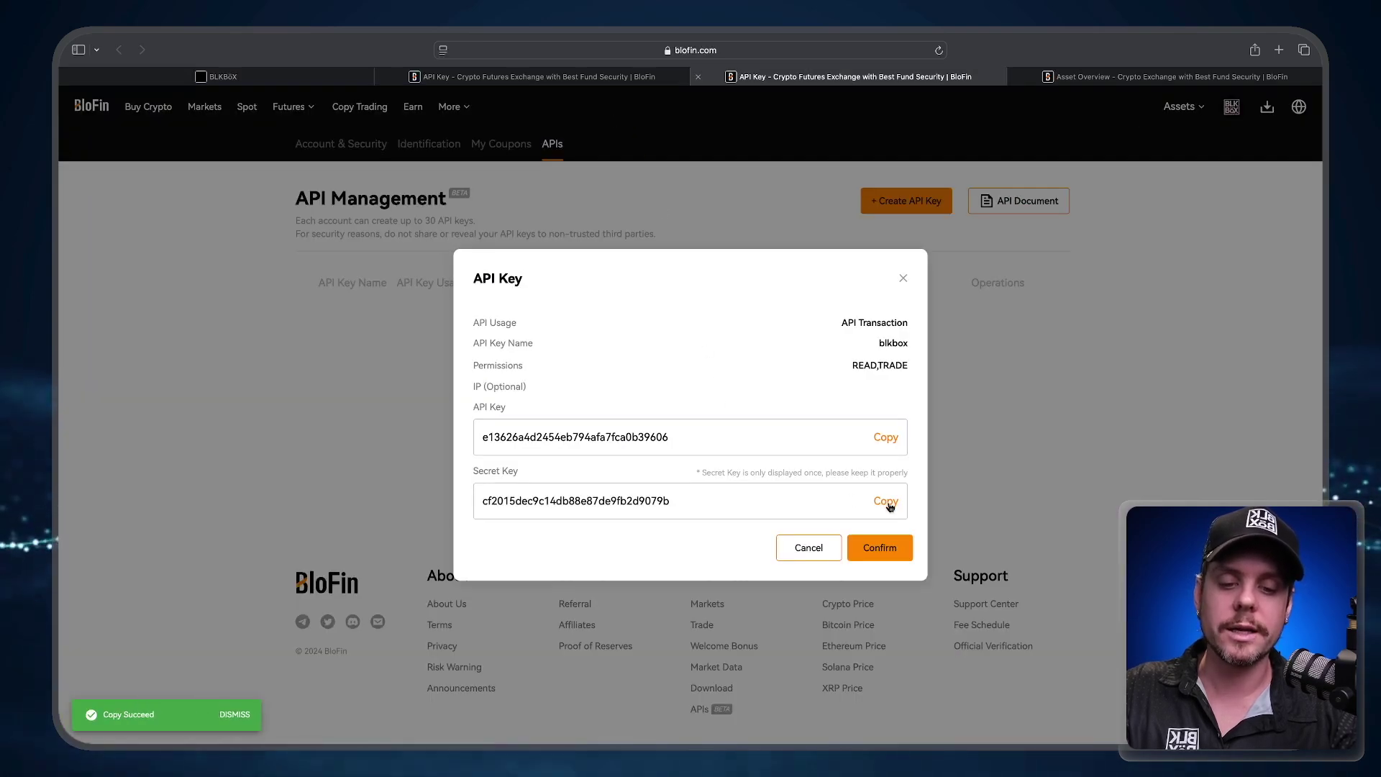
pyautogui.click(329, 84)
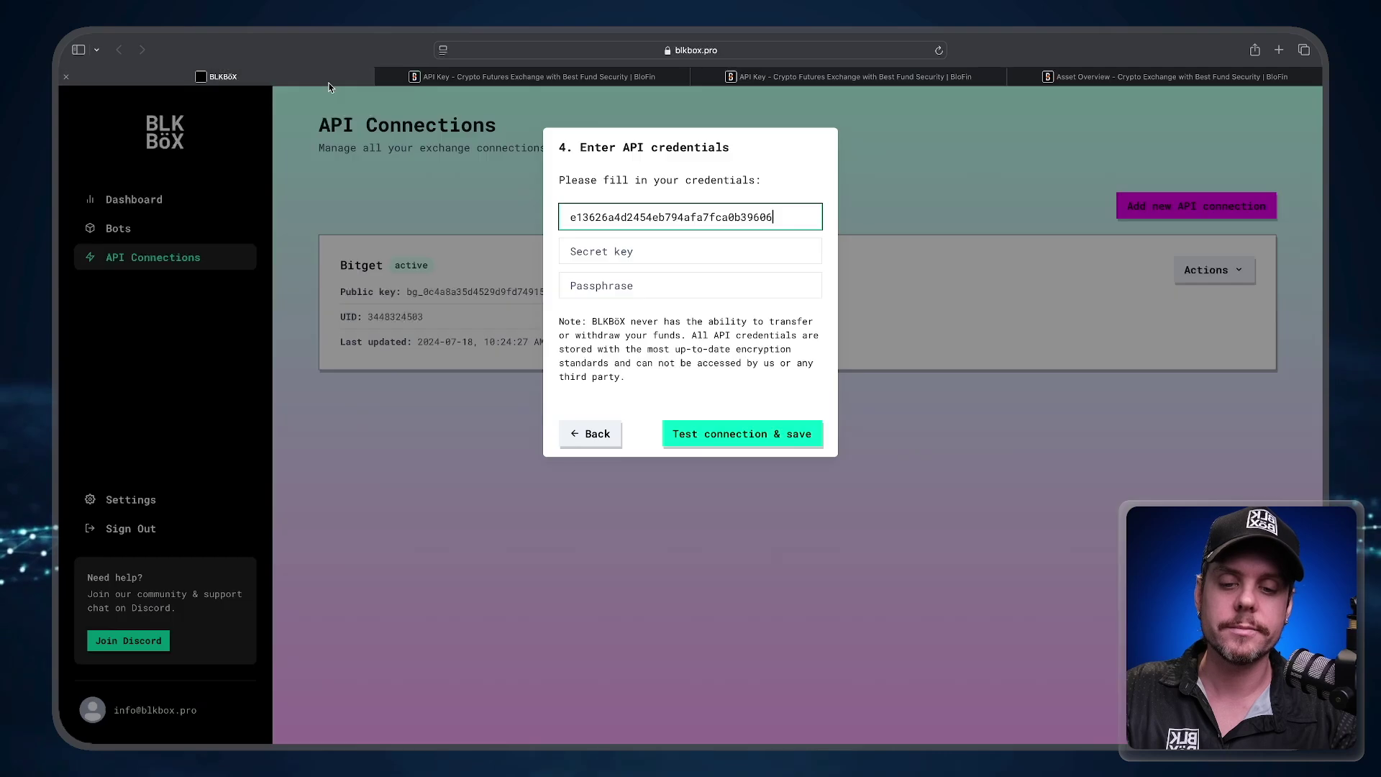
pyautogui.click(626, 252)
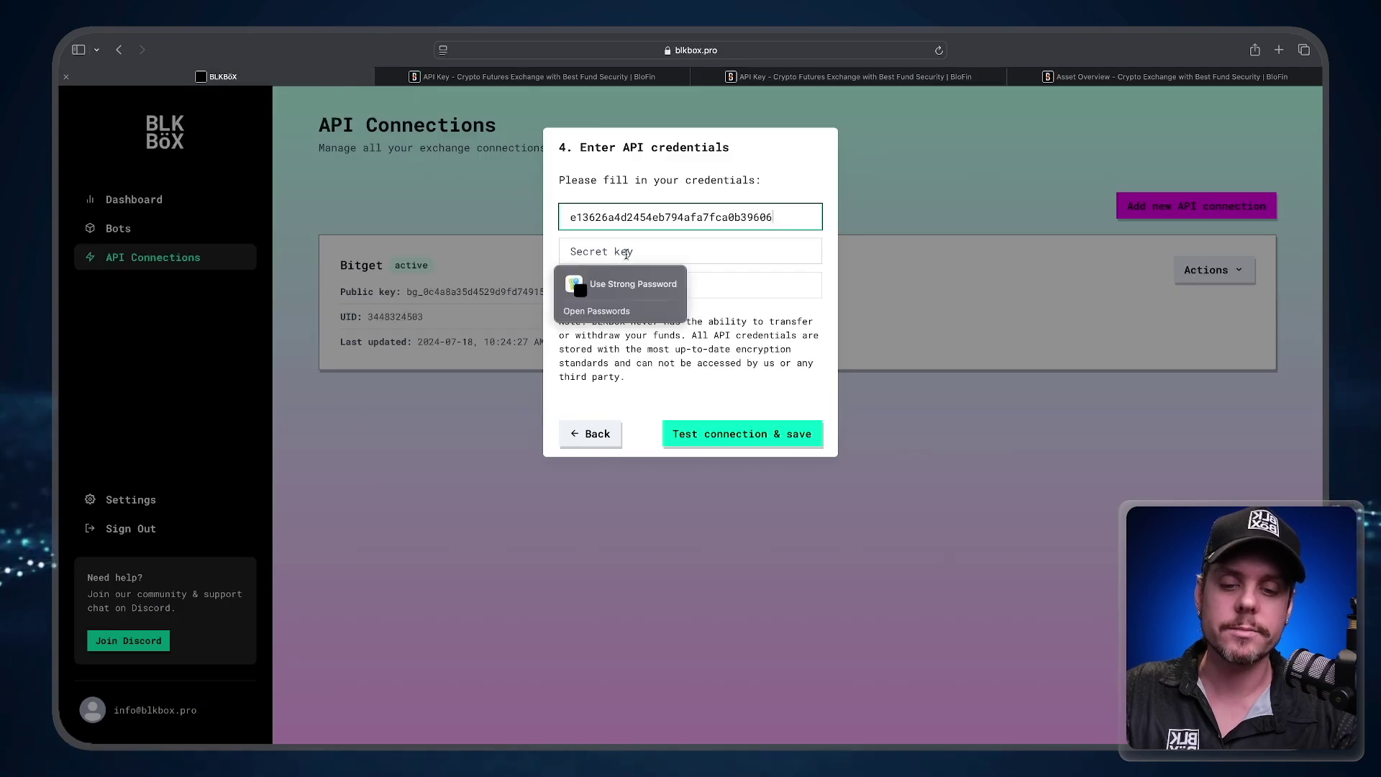
pyautogui.press('super+v')
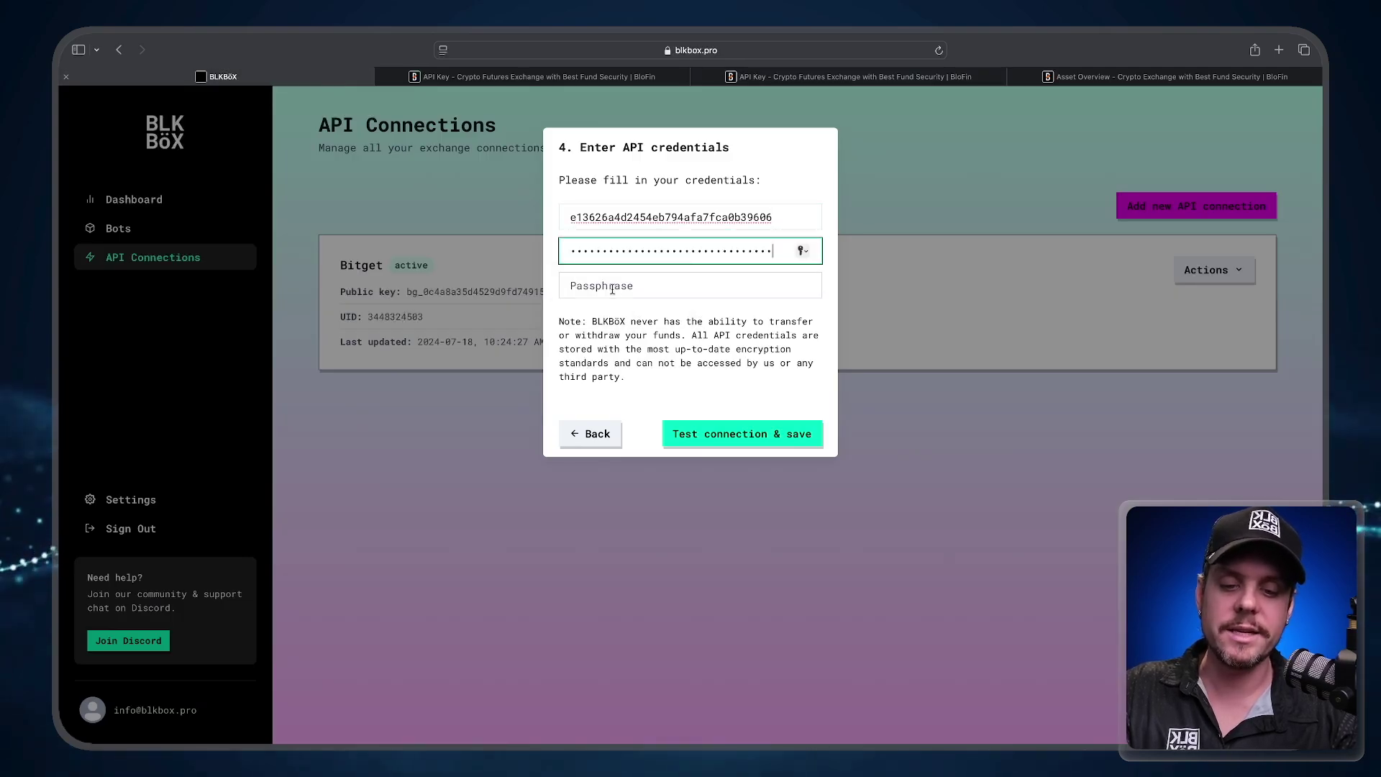
# Enter the API passphrase and test and save the BloFin connection.
pyautogui.click(612, 288)
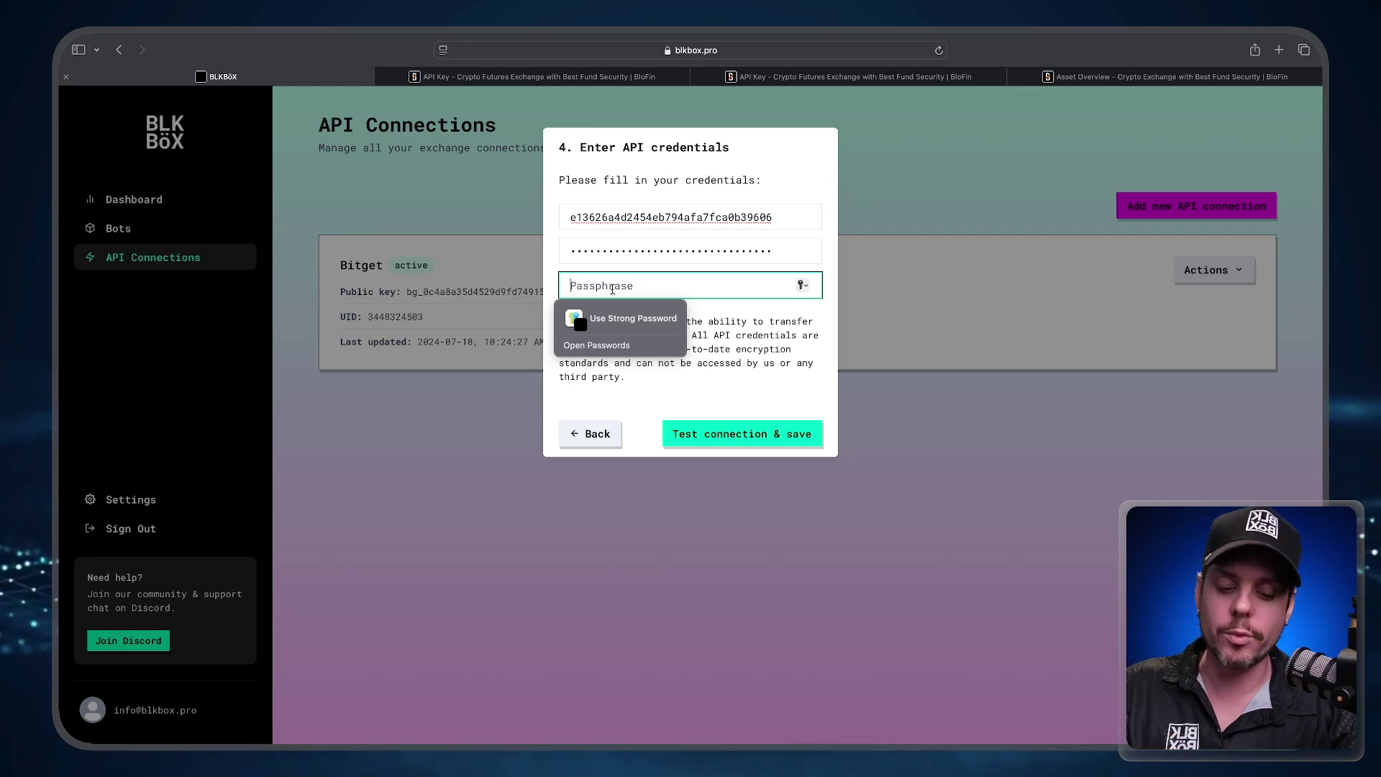
pyautogui.write('••••••')
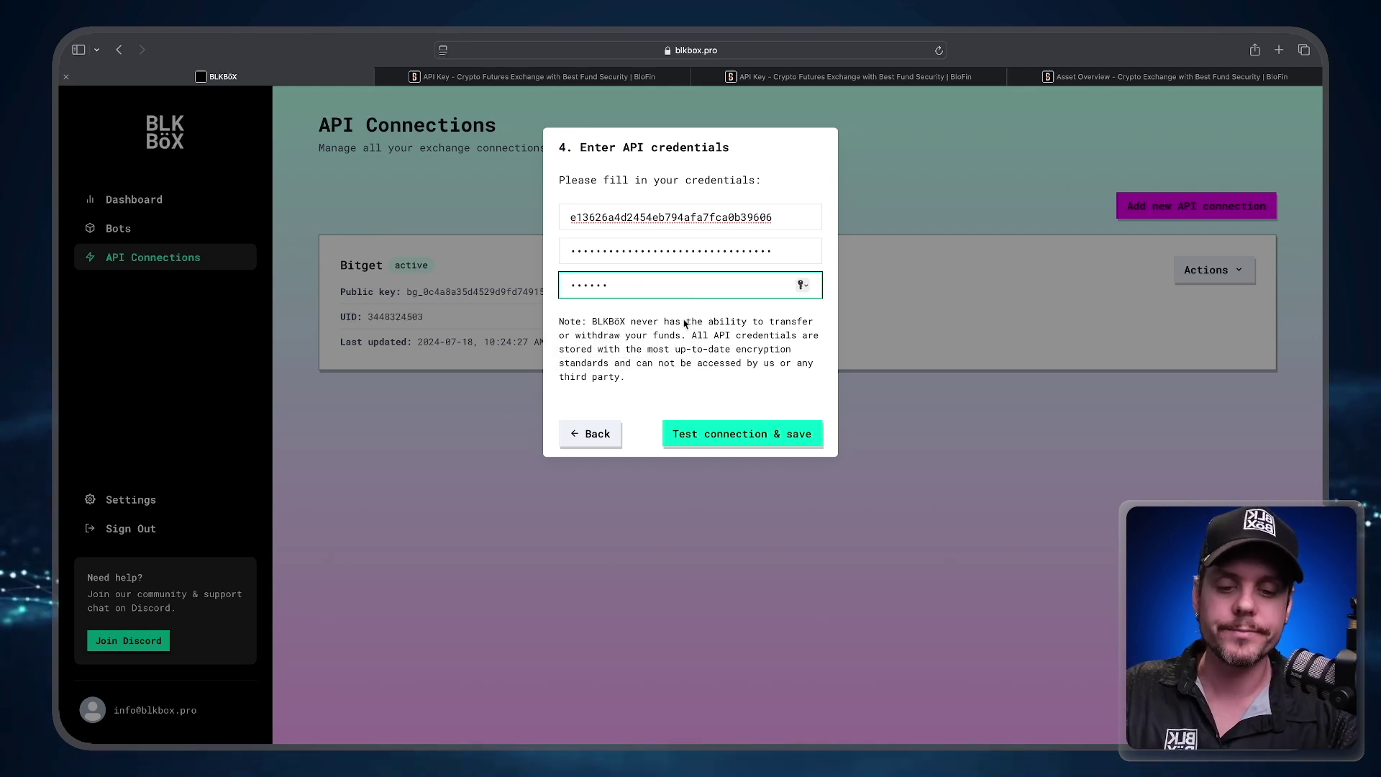
pyautogui.click(742, 435)
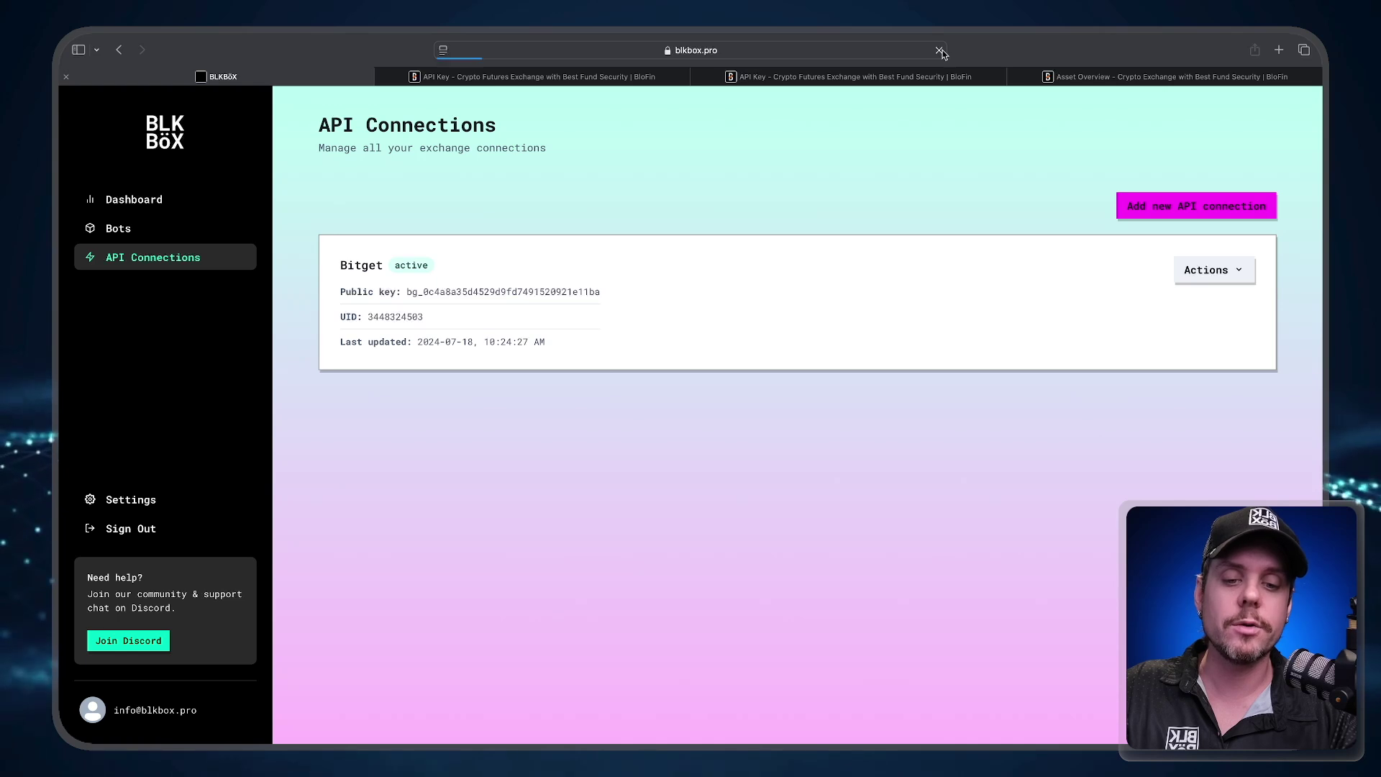
# Reload the API Connections page so the active BloFin connection appears.
pyautogui.click(939, 51)
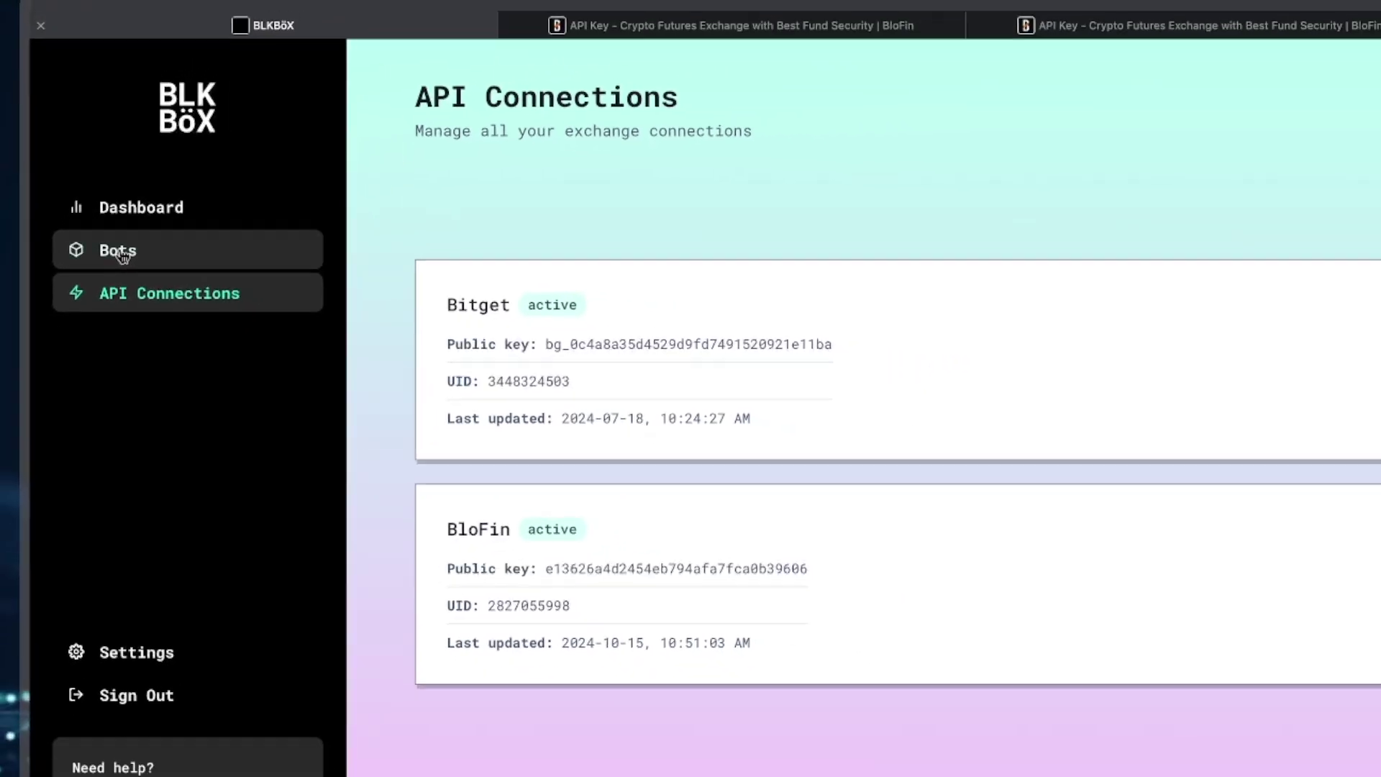
# Start a new bot on the BloFin connection using the BangBöX (Up-Trends Only) strategy.
pyautogui.click(134, 284)
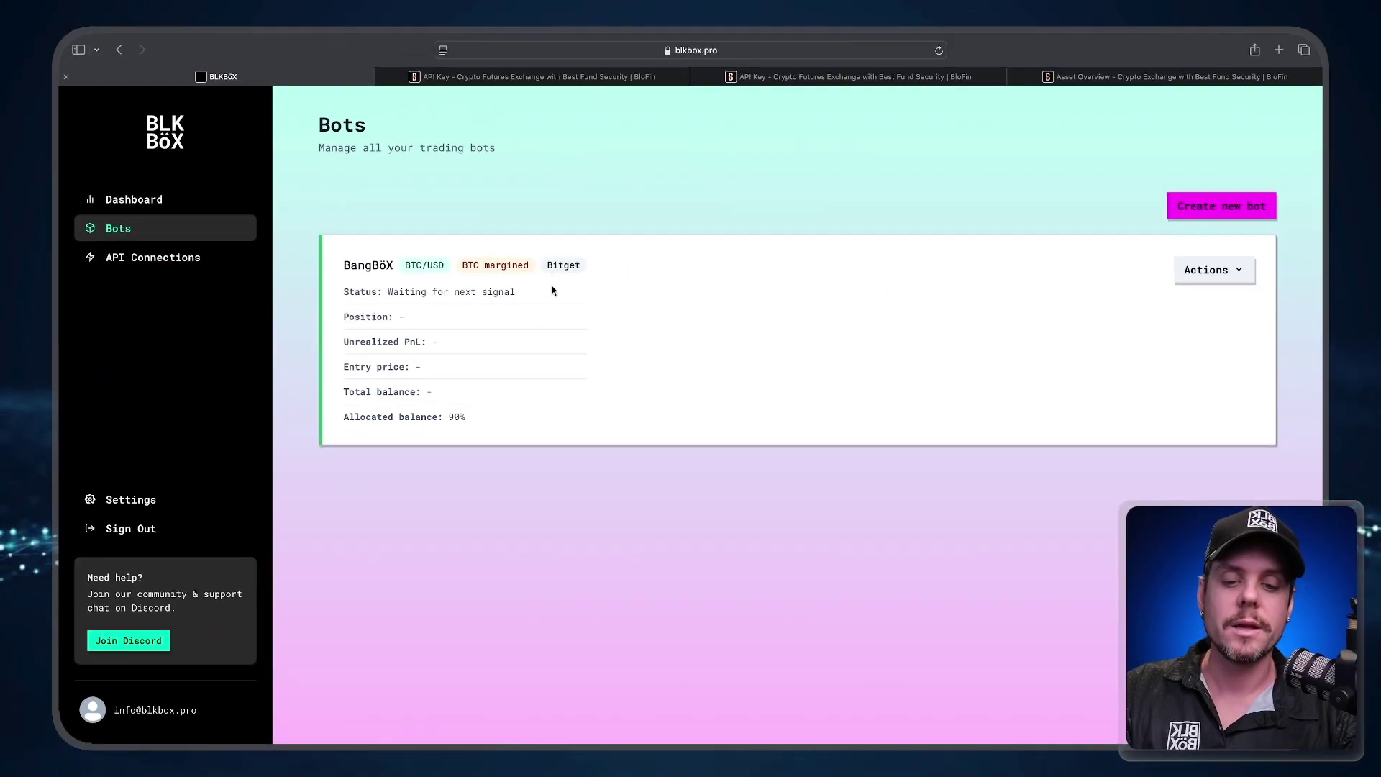
pyautogui.click(1199, 209)
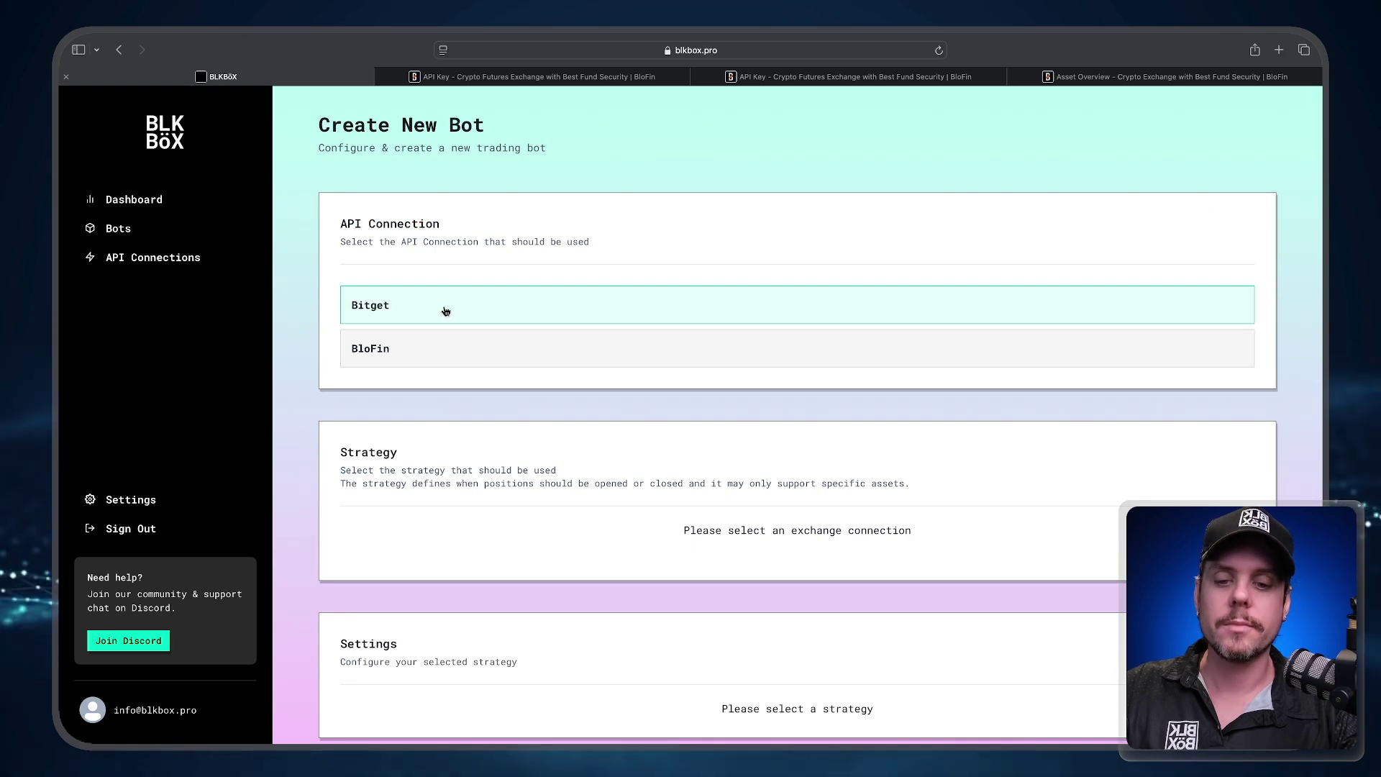
pyautogui.click(439, 353)
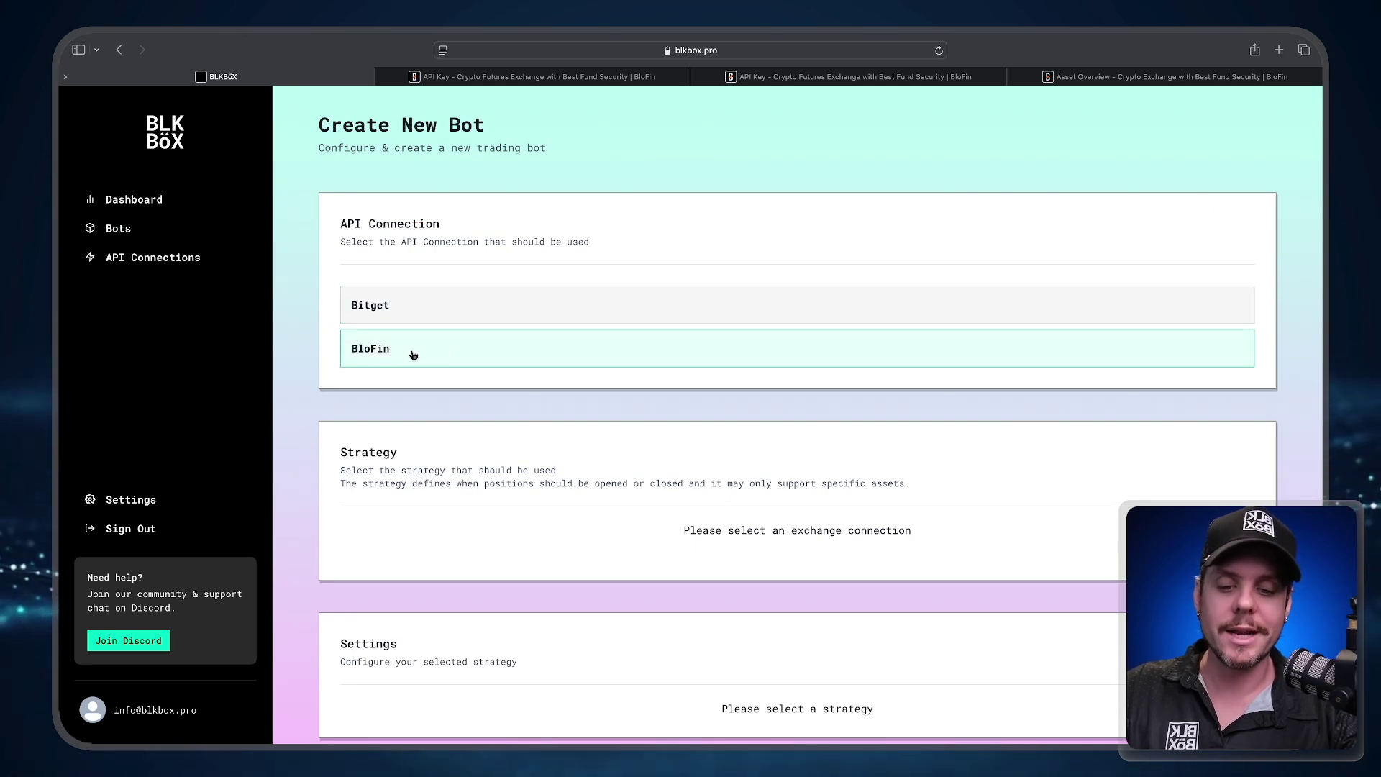
pyautogui.scroll(-2, 454, 444)
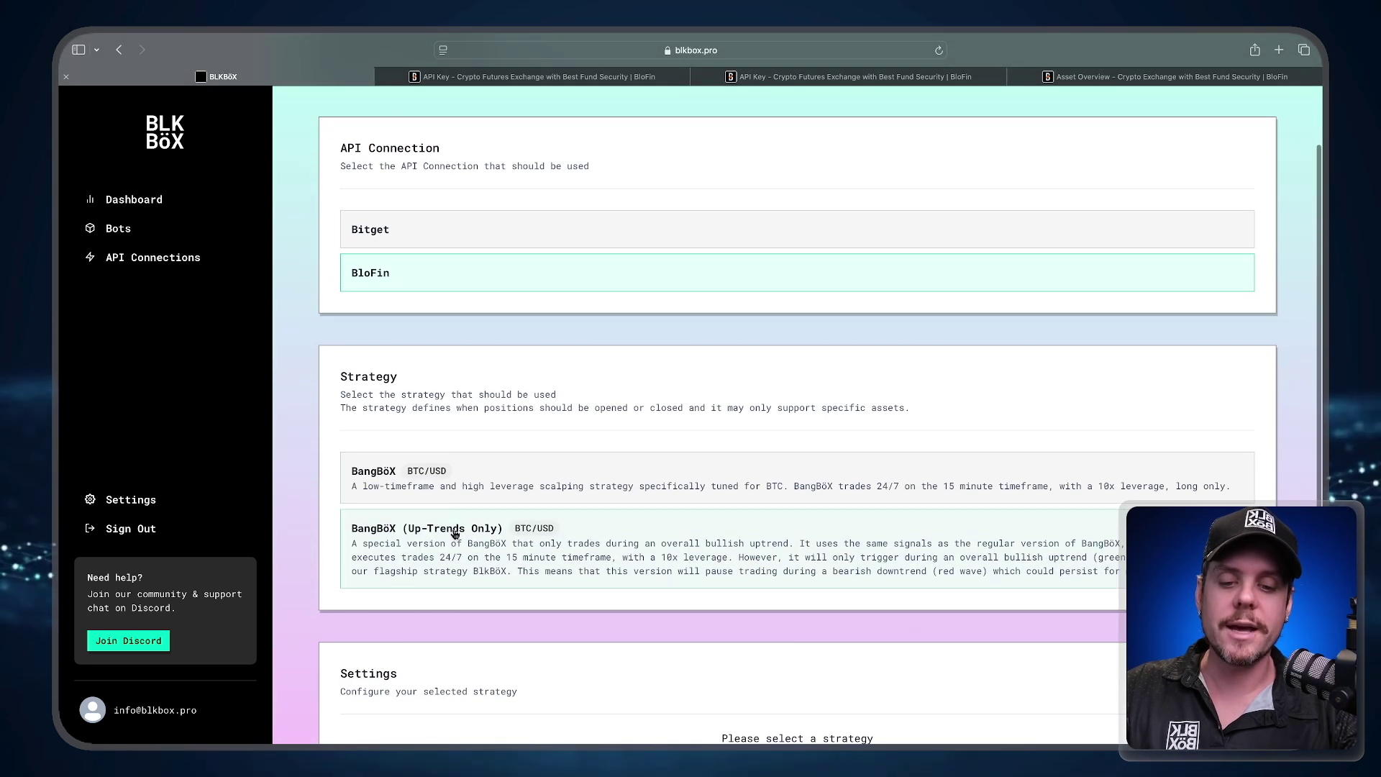
pyautogui.click(441, 559)
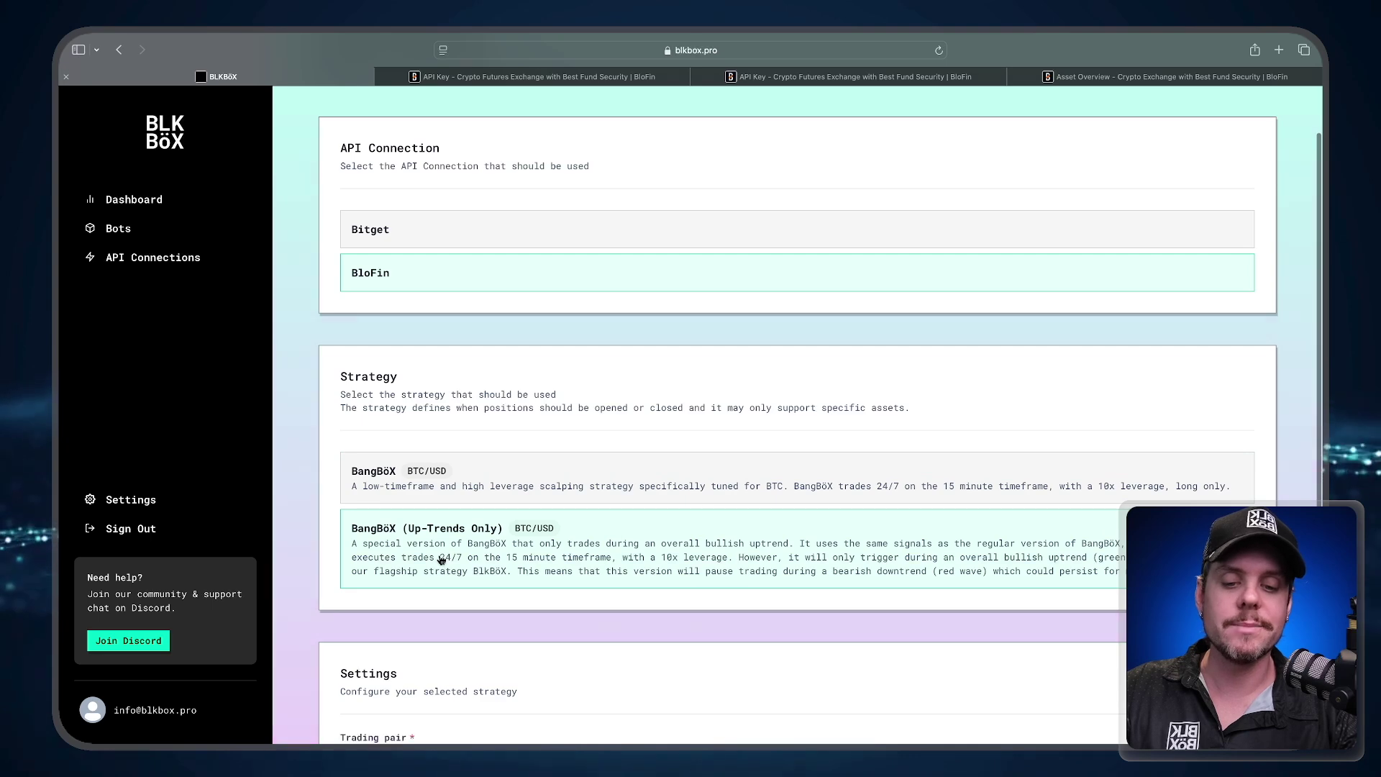
# Set the bot's trading pair to BTC/USD and margin coin to USDT.
pyautogui.scroll(-6, 488, 571)
pyautogui.scroll(-3, 488, 571)
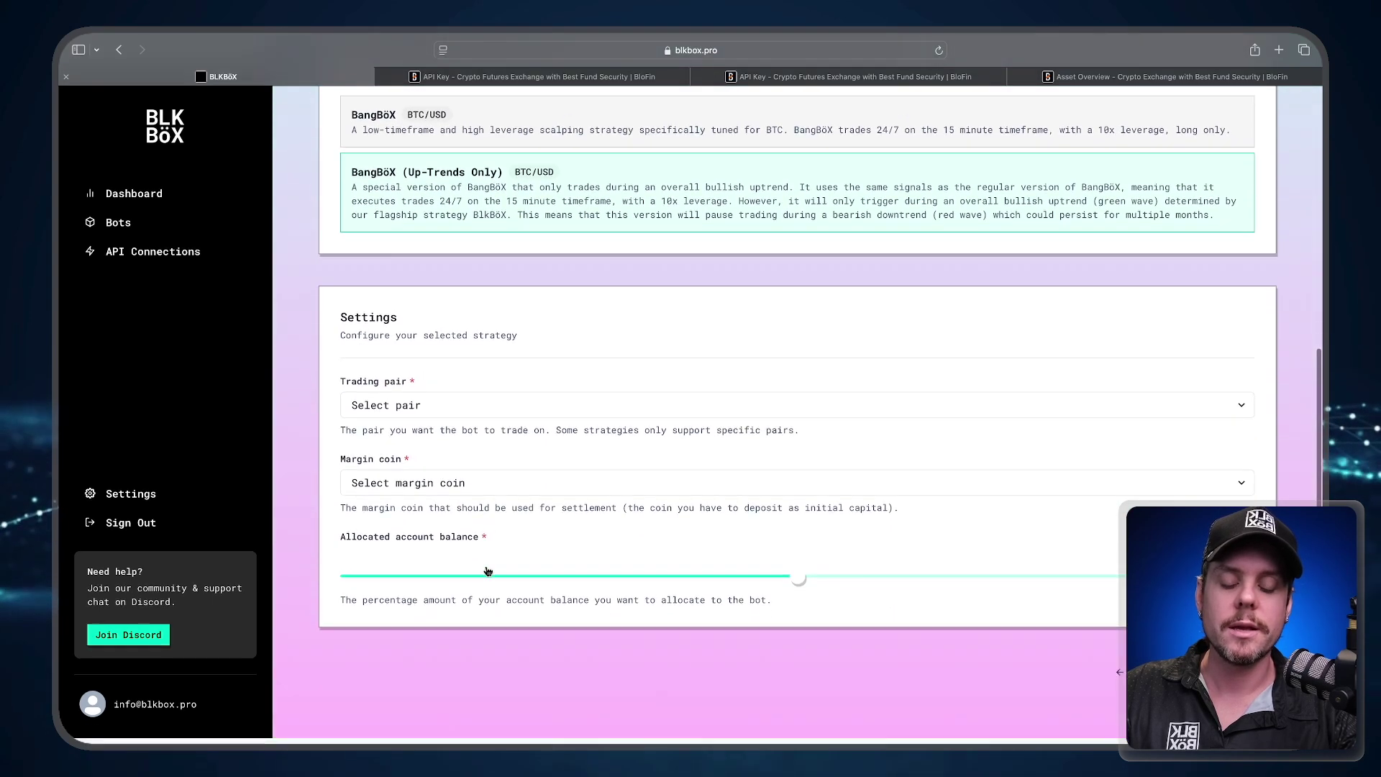
pyautogui.click(450, 419)
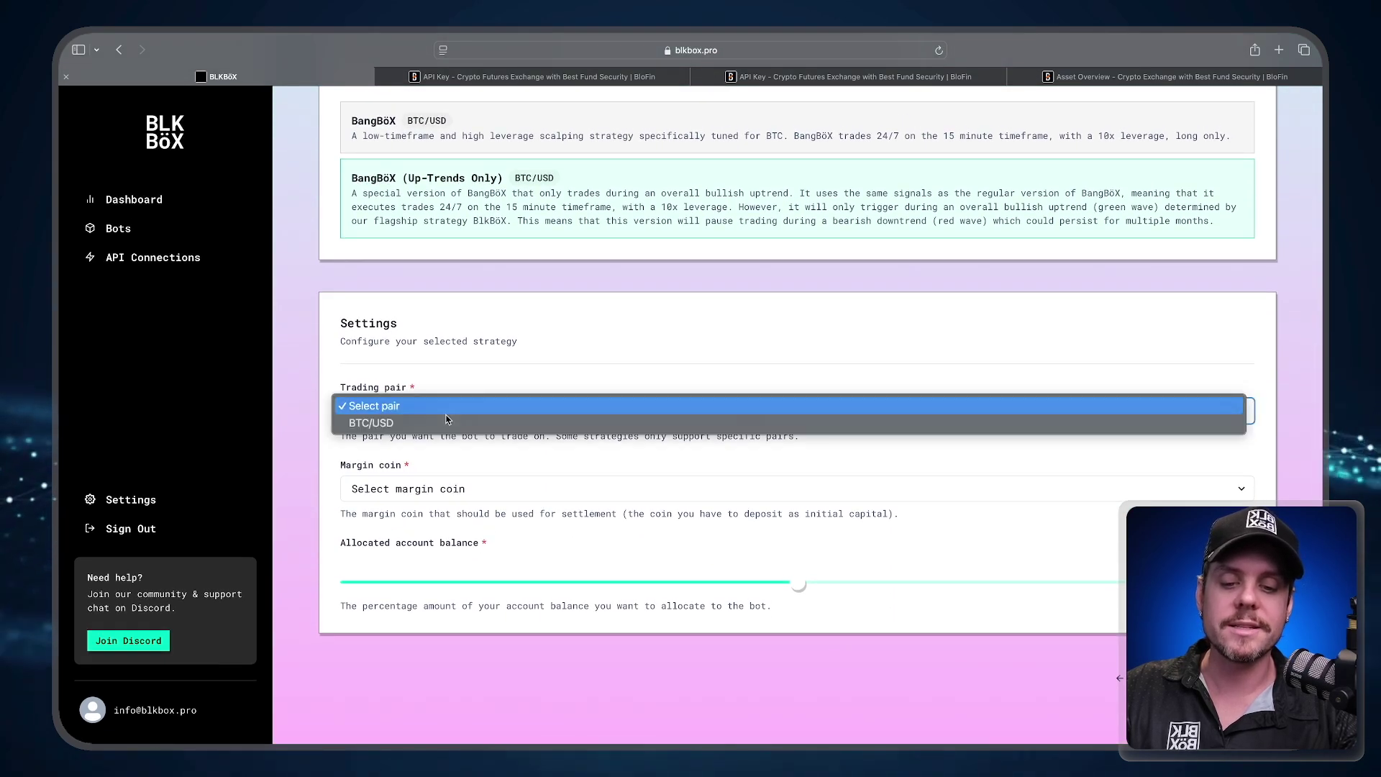
pyautogui.click(413, 424)
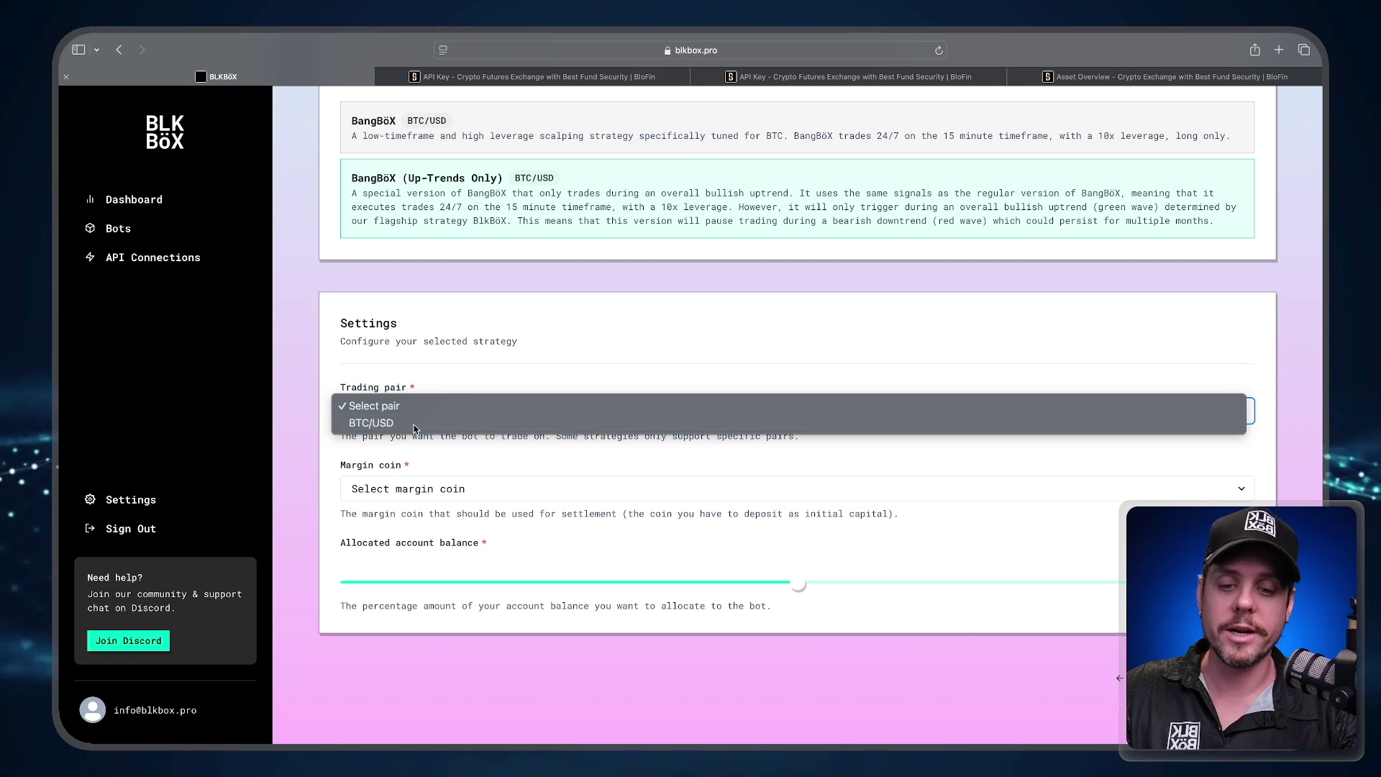
pyautogui.click(478, 492)
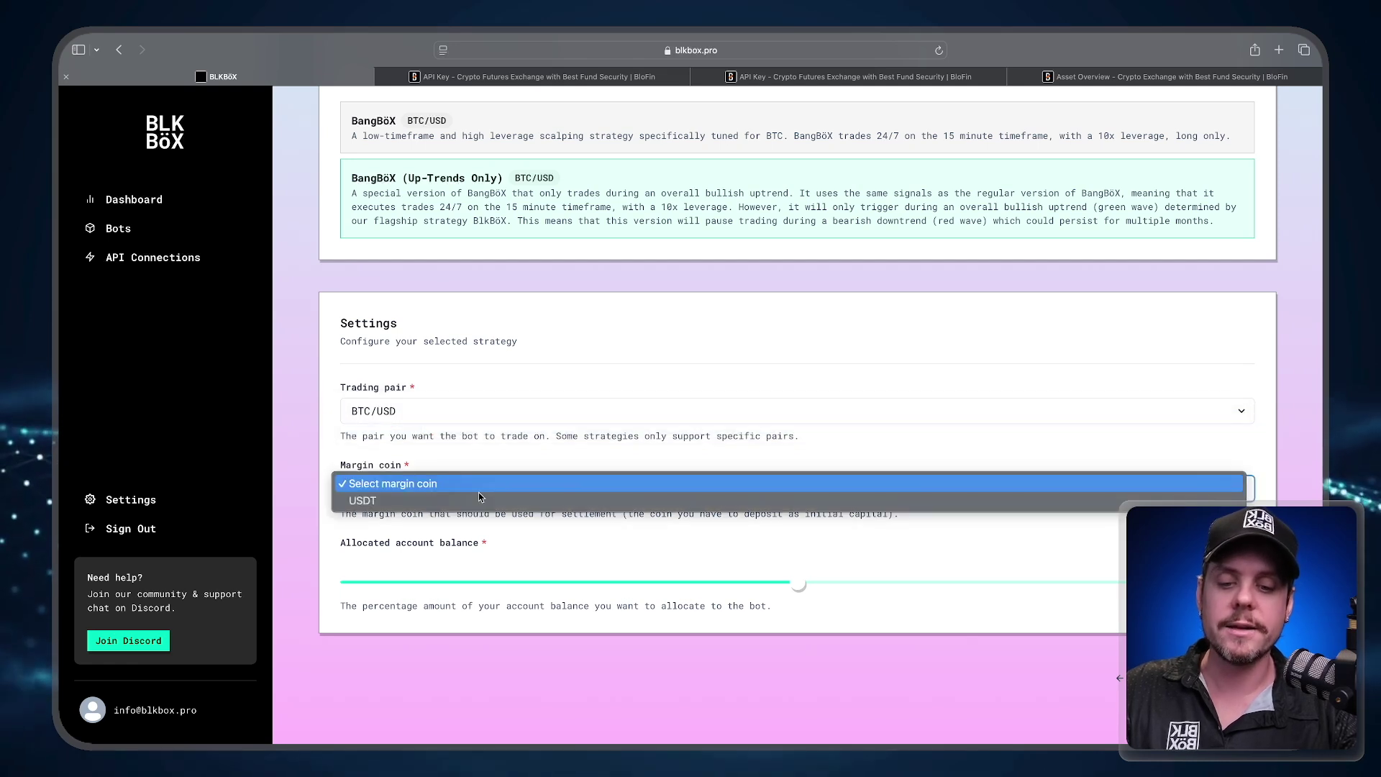
pyautogui.click(432, 501)
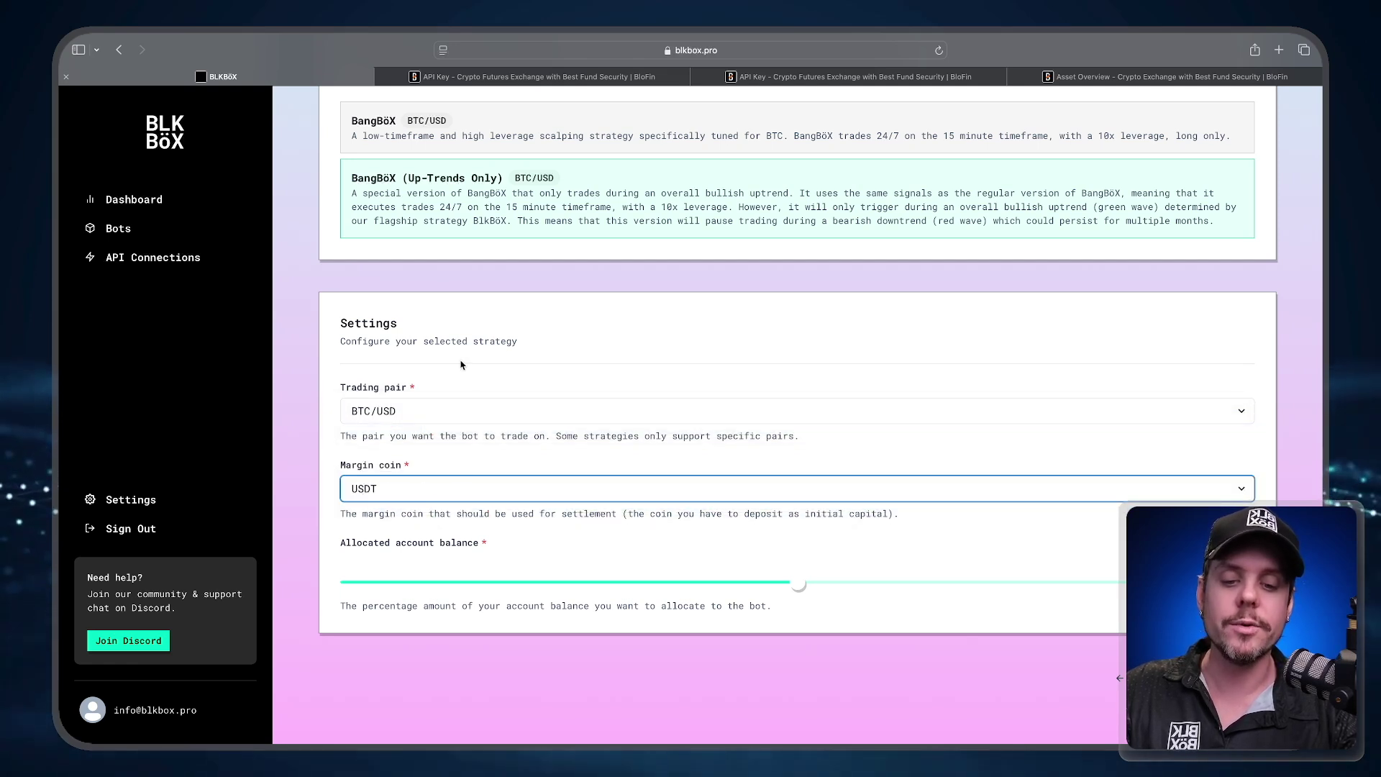
# Slide the allocated account balance toward maximum and submit the bot settings.
pyautogui.click(833, 581)
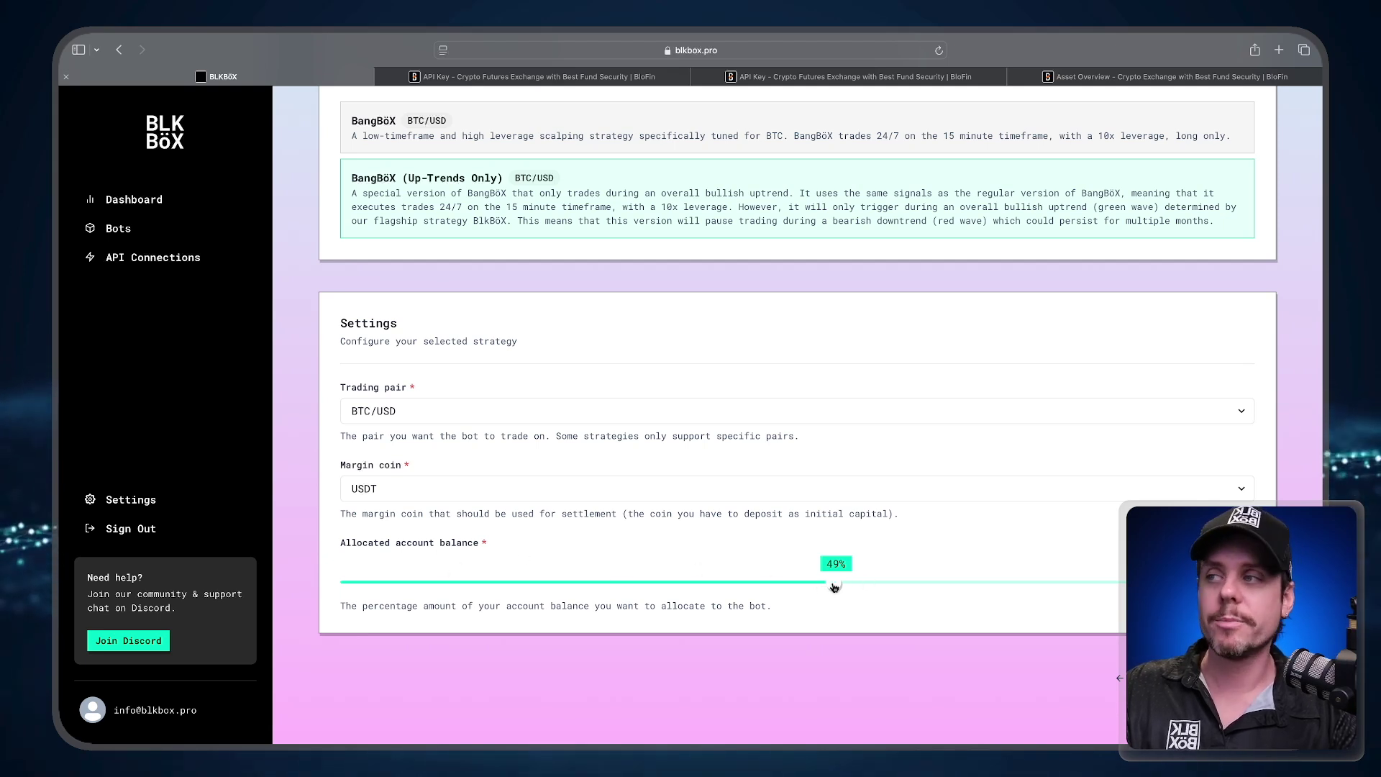
pyautogui.moveTo(836, 588); pyautogui.dragTo(1186, 582)
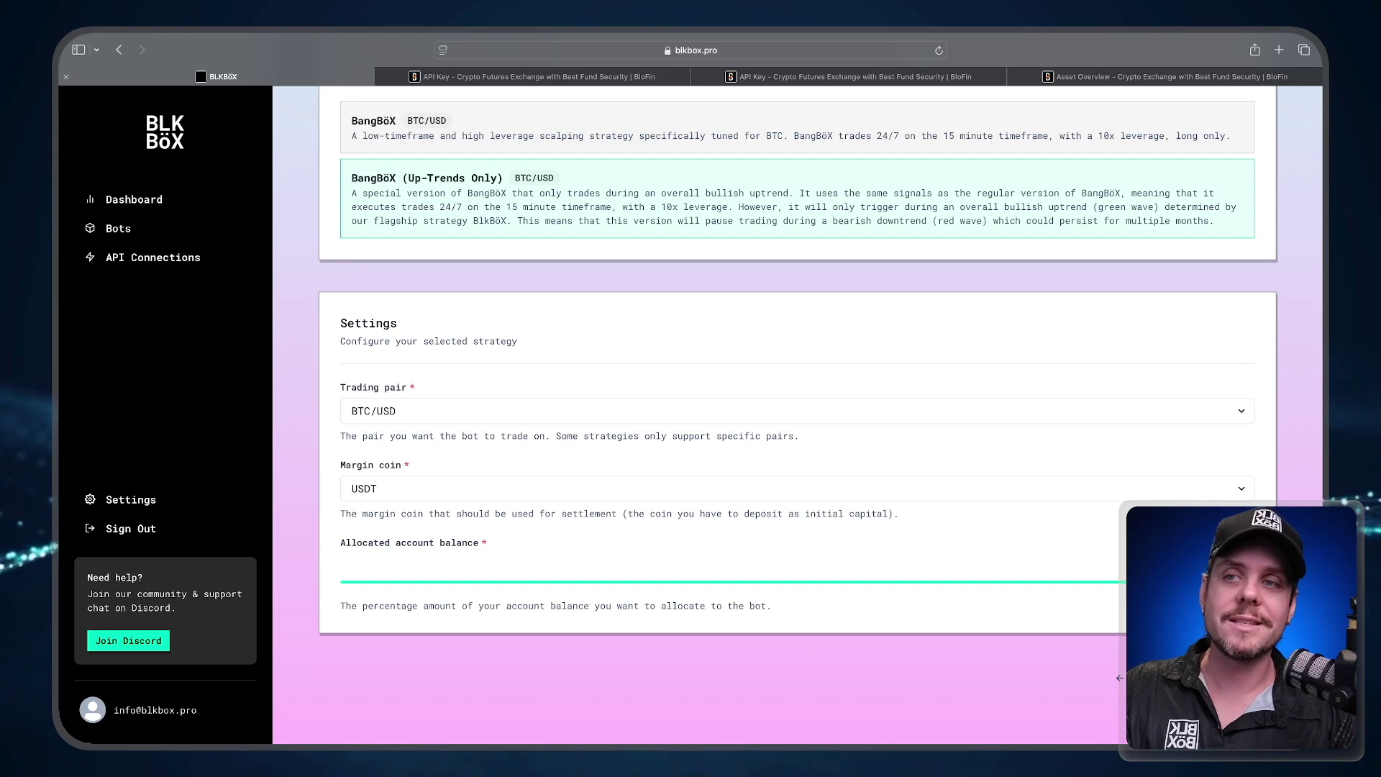
pyautogui.press('Return')
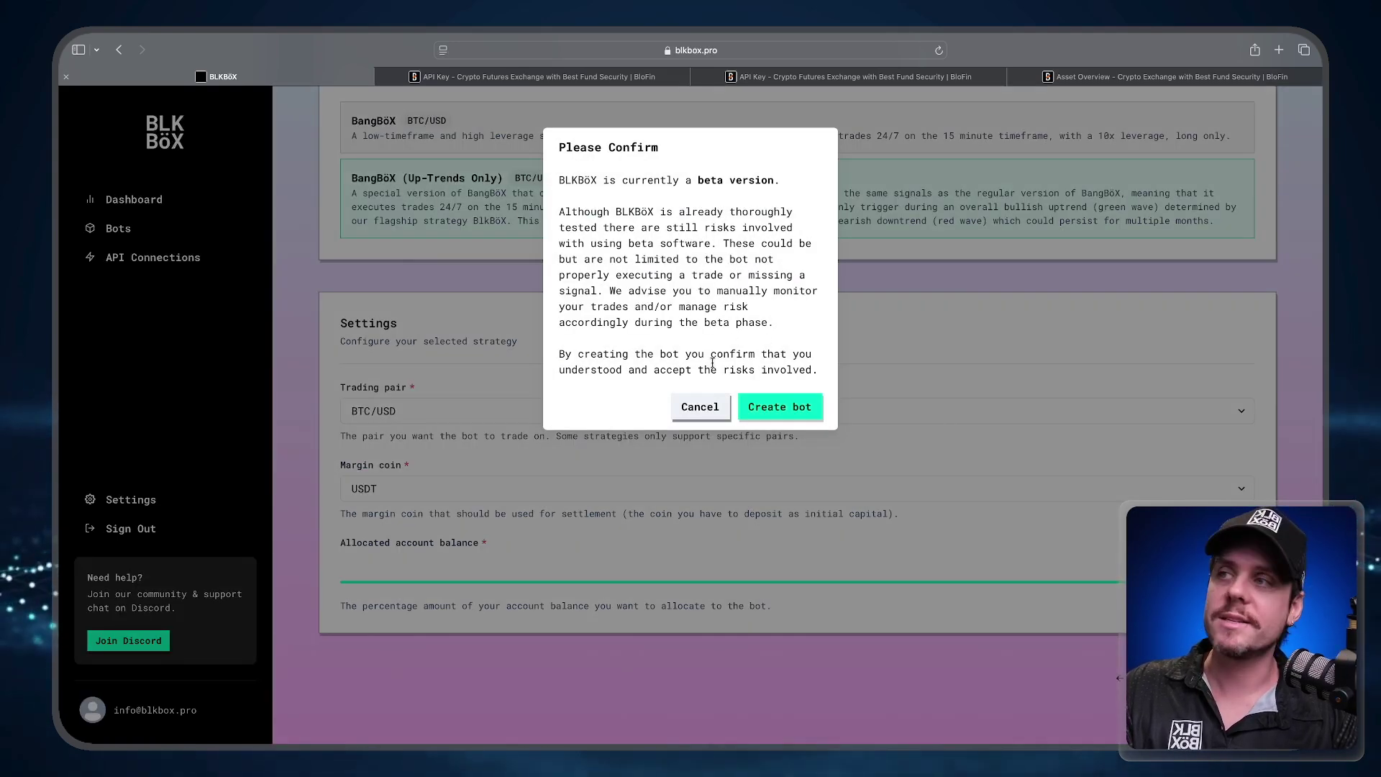
# Accept the beta risks and create the BloFin BangBöX (Up-Trends Only) bot.
pyautogui.click(784, 410)
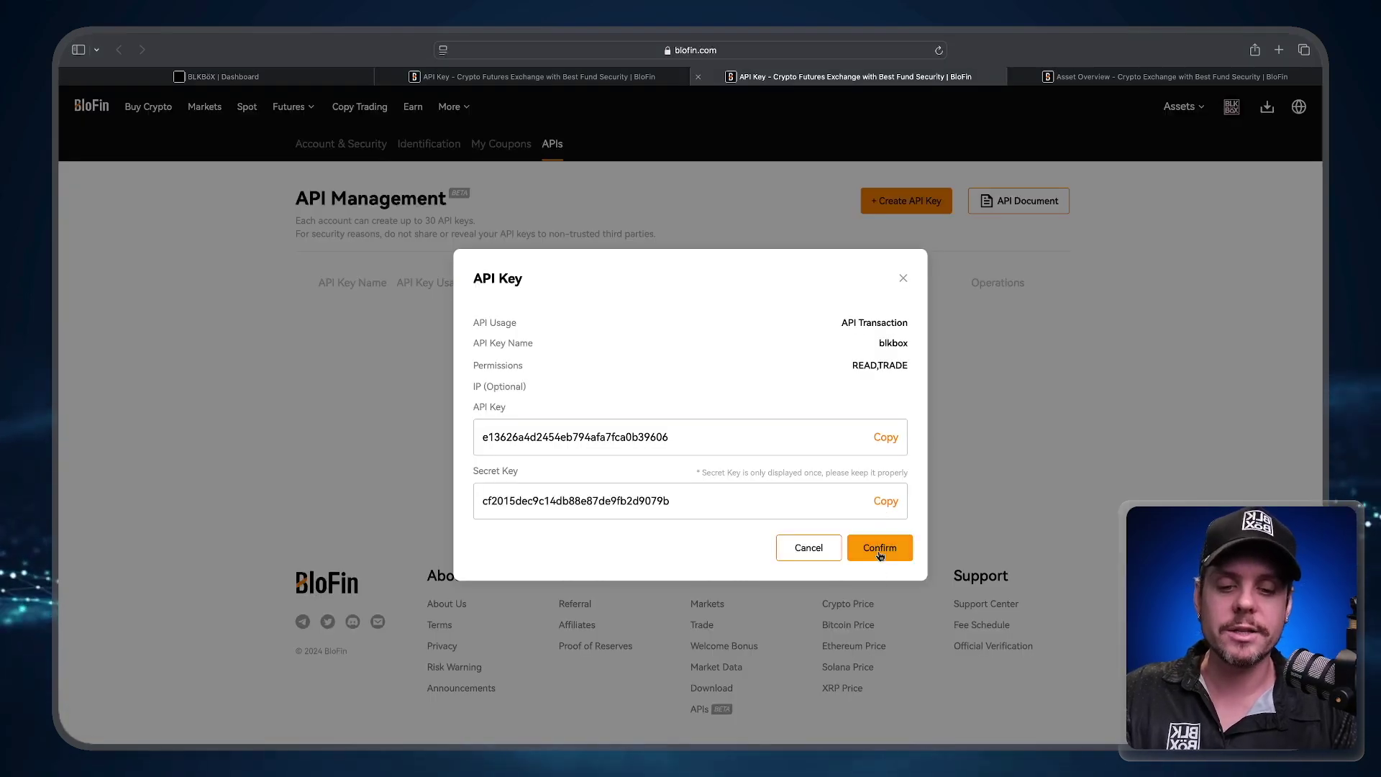
# Close the API key details and transfer 1000 USDT from Funding to the Futures account.
pyautogui.click(882, 548)
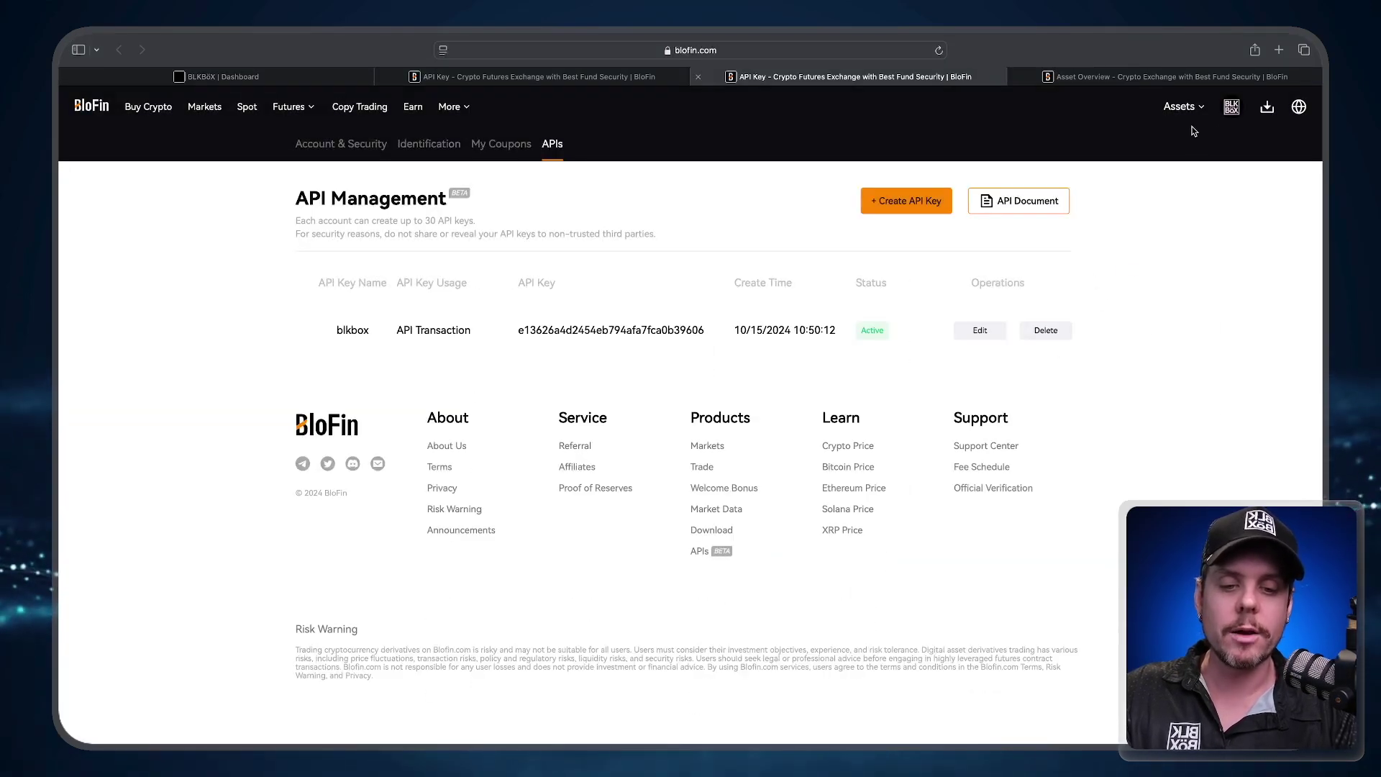
pyautogui.moveTo(1179, 107)
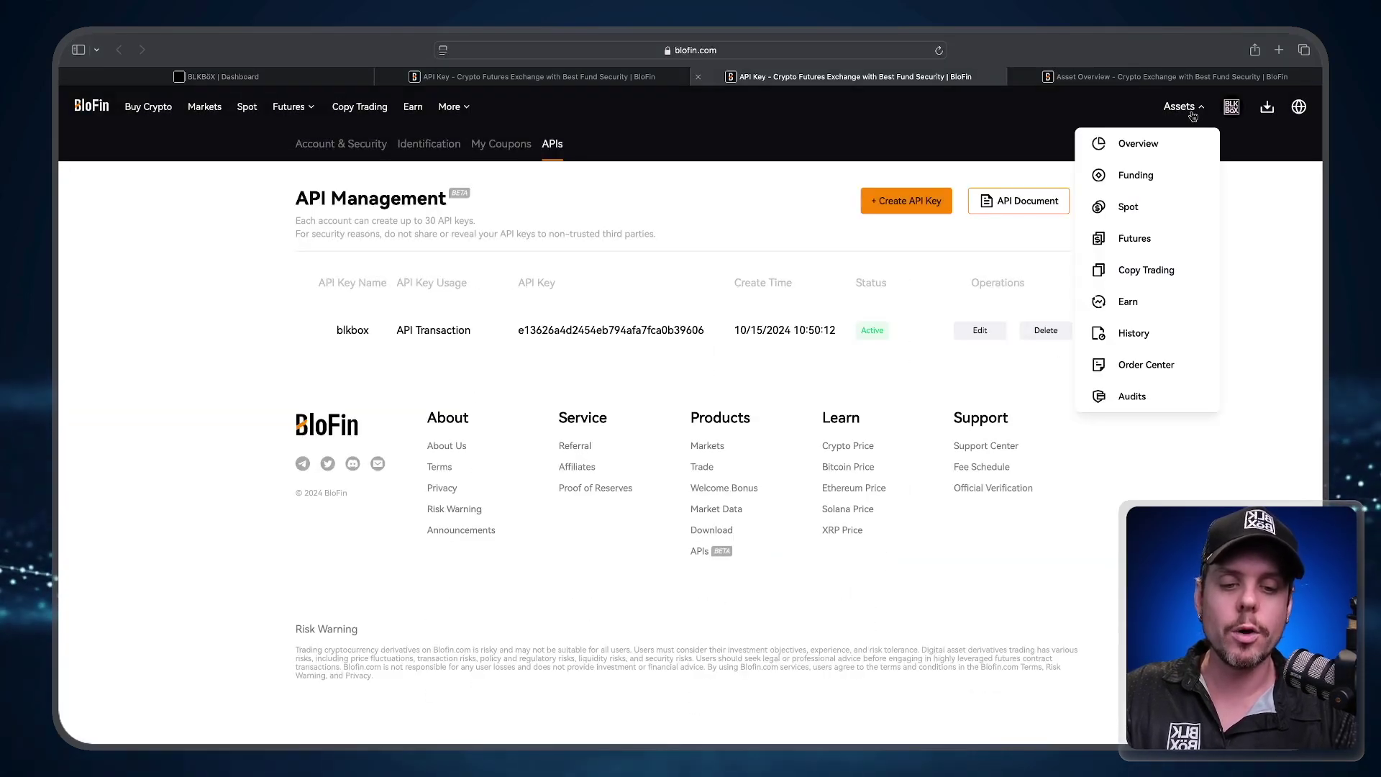
pyautogui.click(1149, 142)
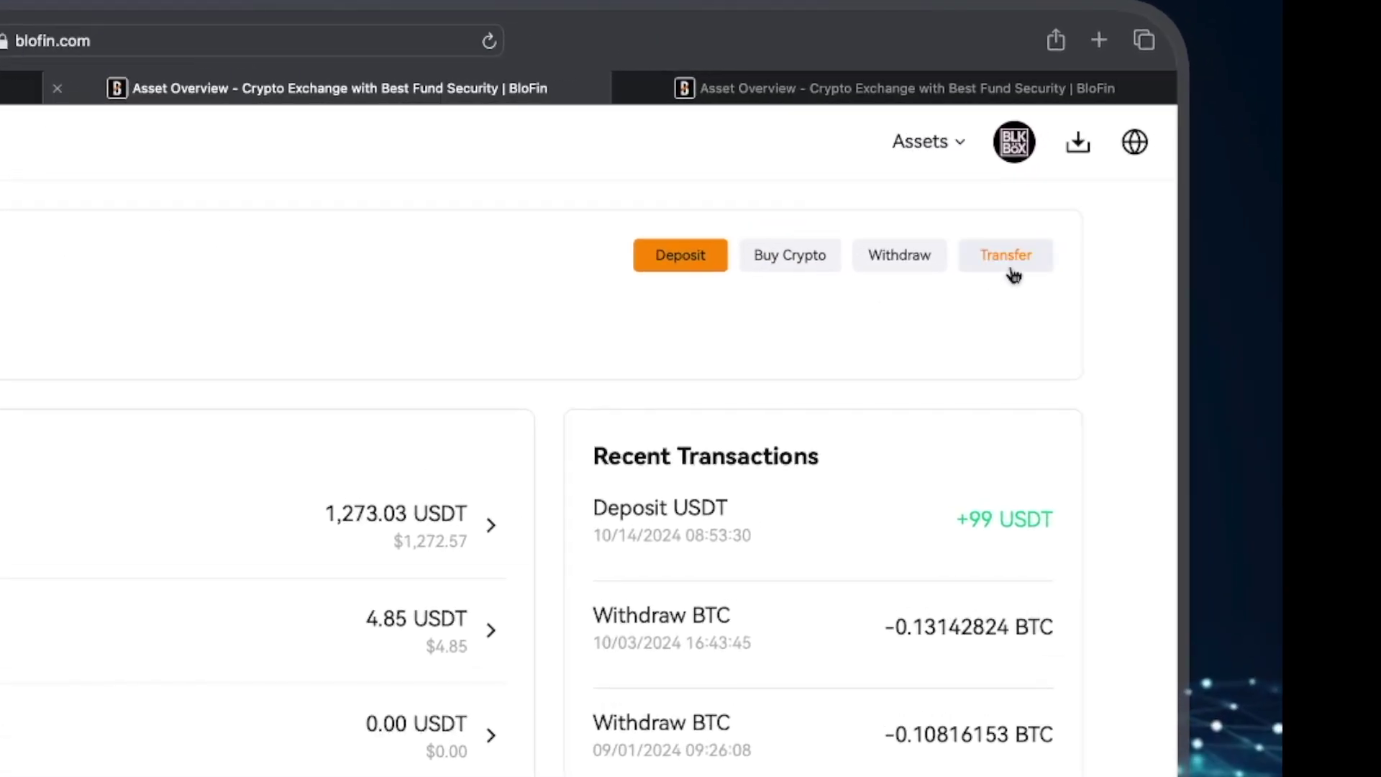
pyautogui.click(1010, 268)
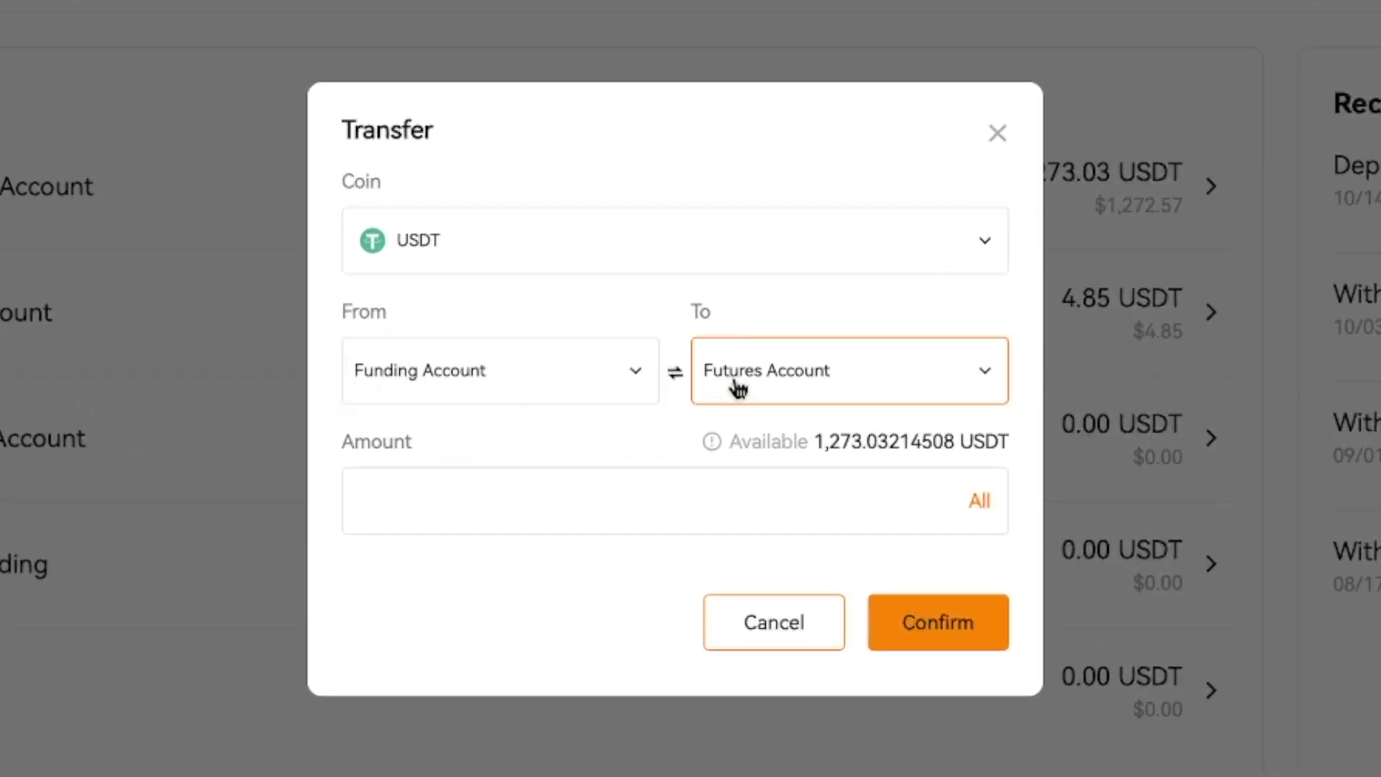
pyautogui.click(717, 489)
pyautogui.write('1000')
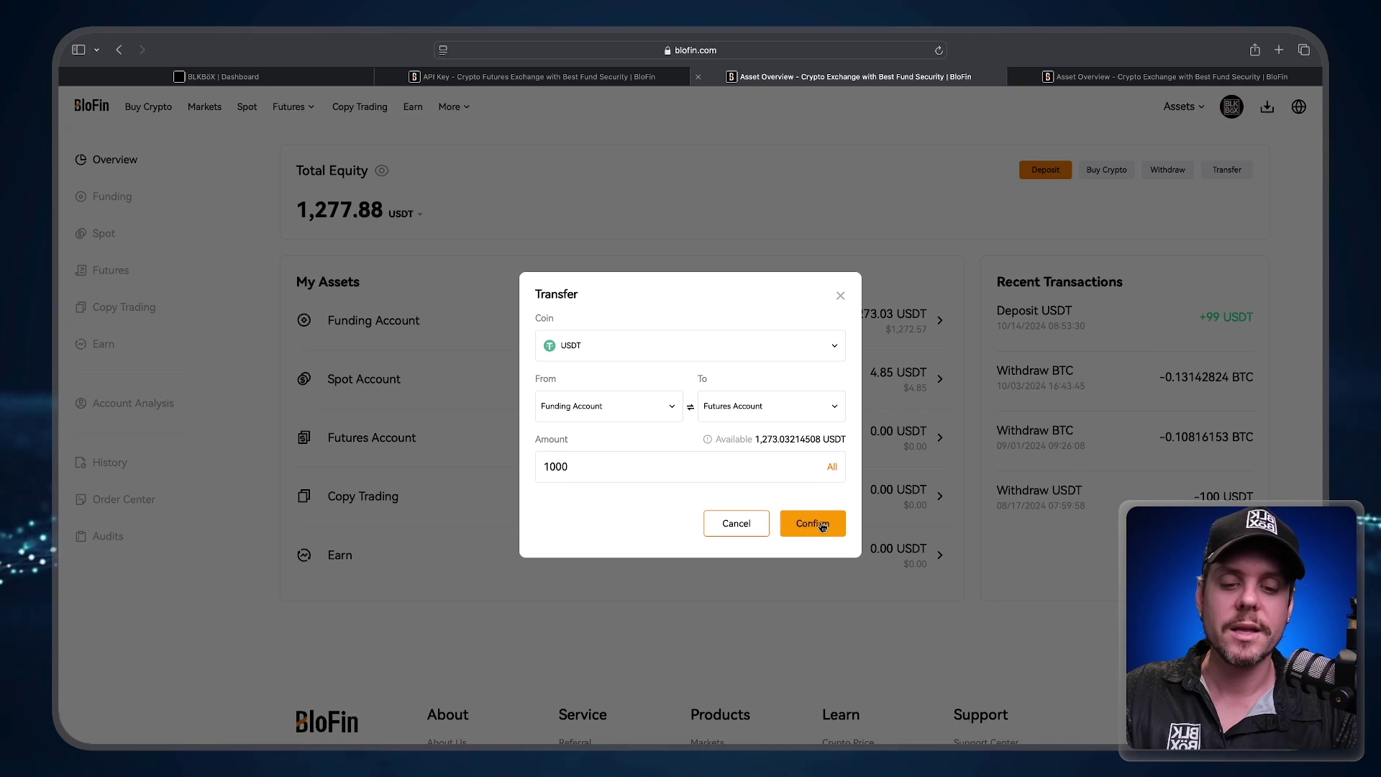
pyautogui.click(822, 525)
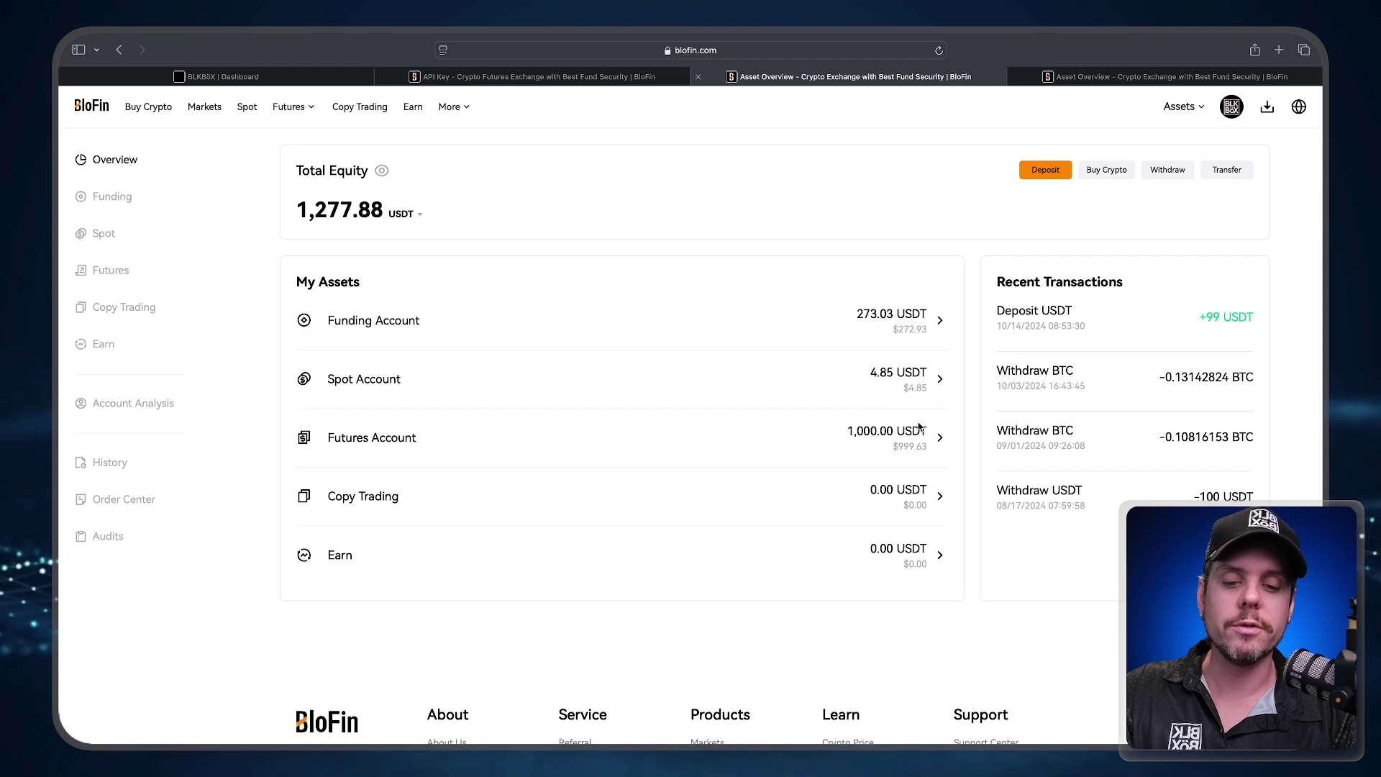
# Return to the BLKBöX dashboard to check the BloFin BangBöX bot's 1,000 USDT balance.
pyautogui.press('super+1')
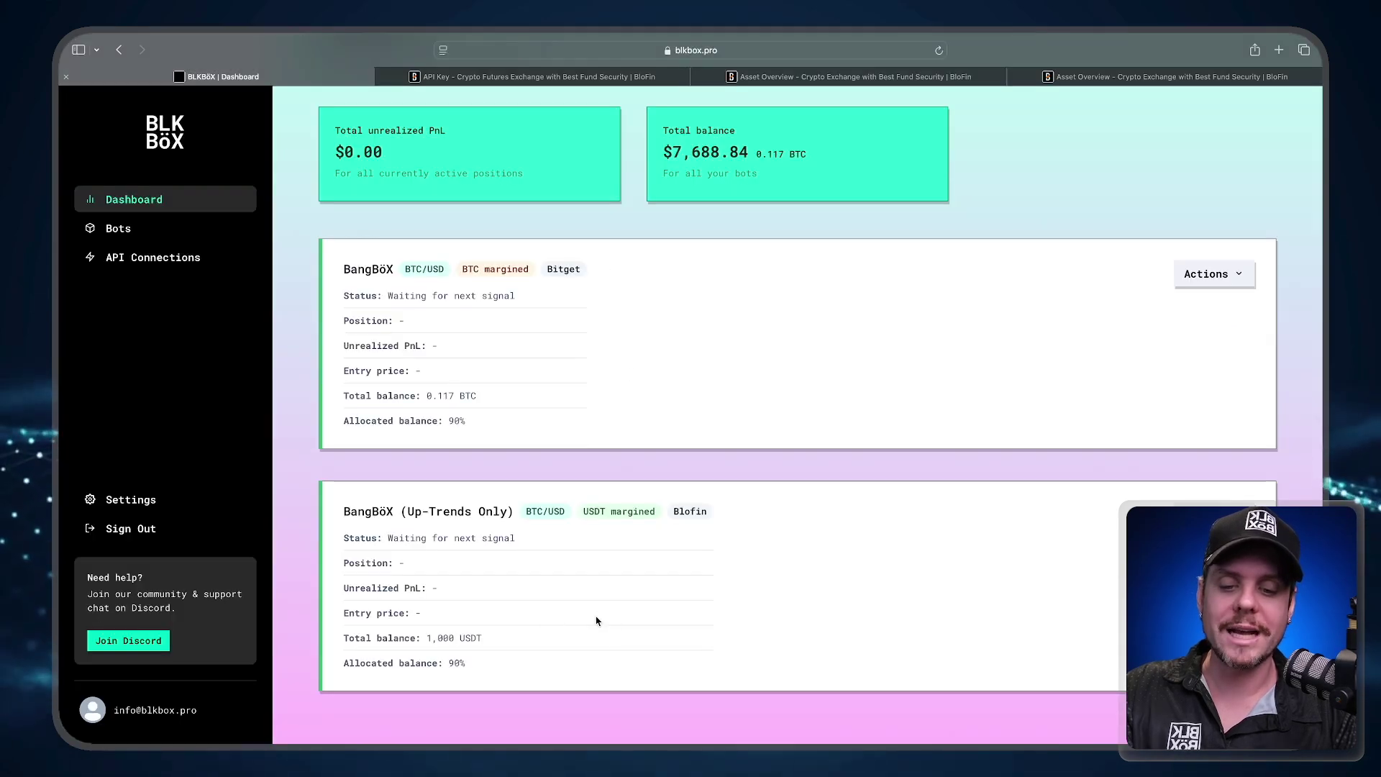